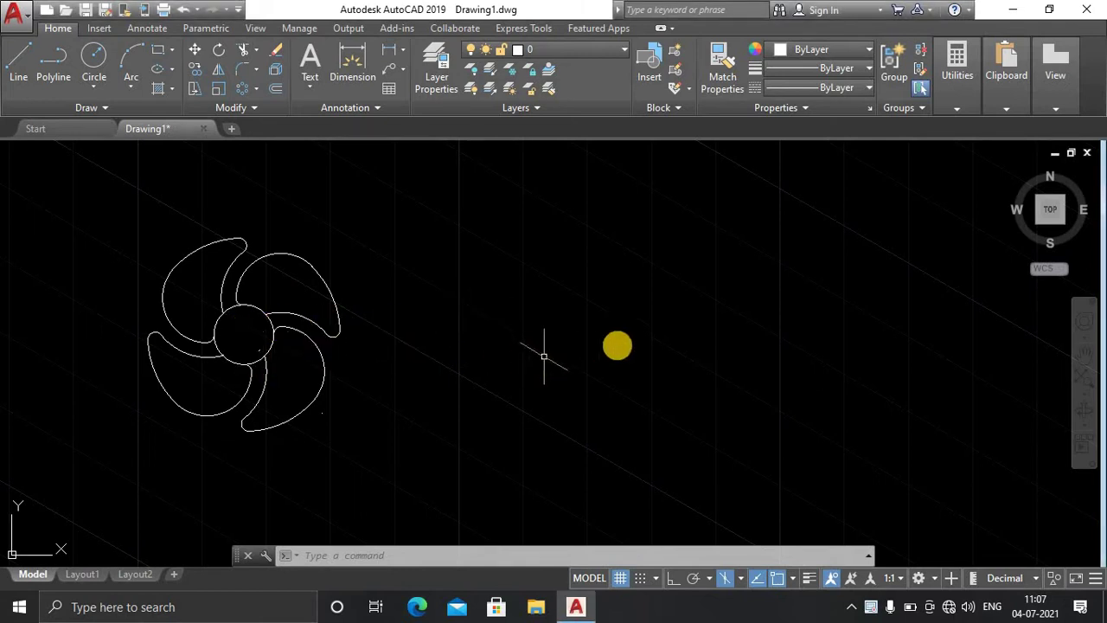
Pan the fan example to the left edge to leave empty drawing space on the right.
middle_click_drag(615, 343, 401, 348)
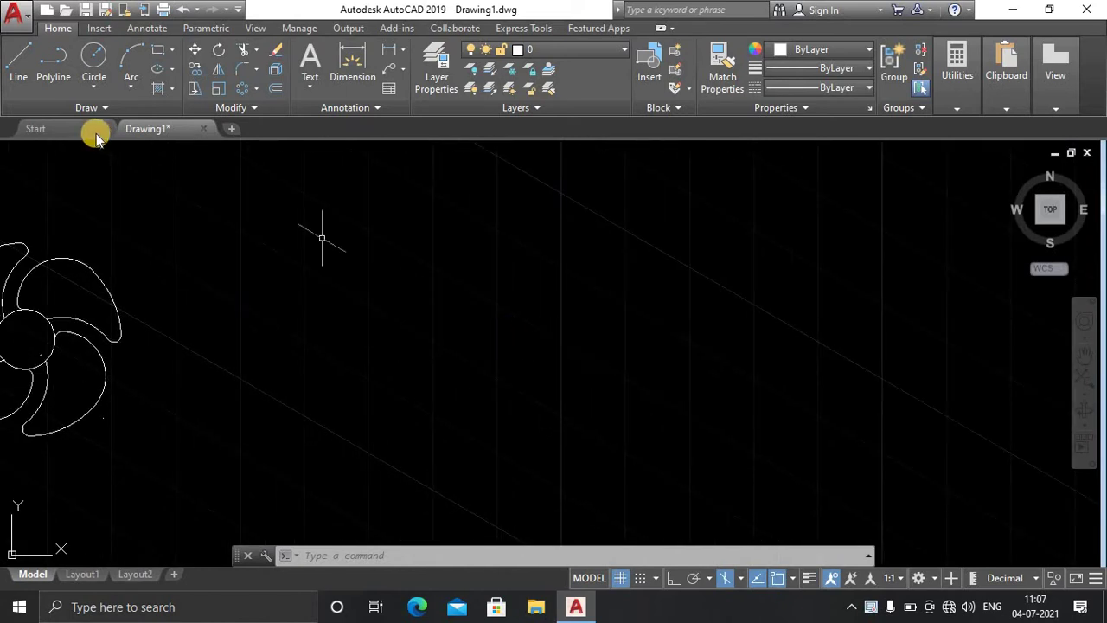
Draw a radius-20 hub circle in the empty space.
left_click(95, 55)
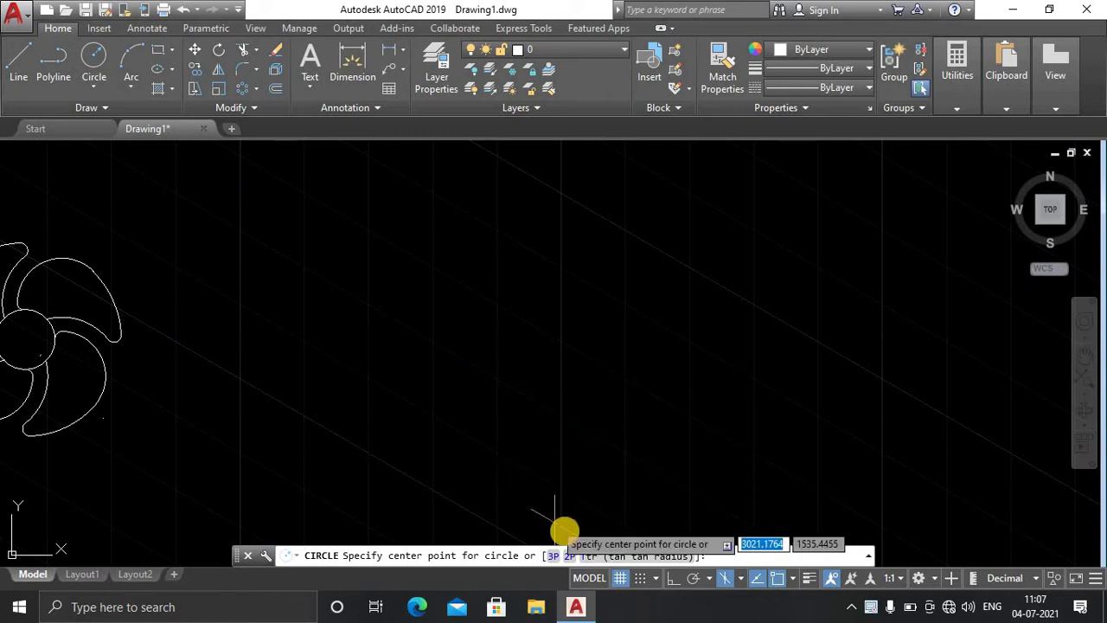
left_click(432, 372)
type("20")
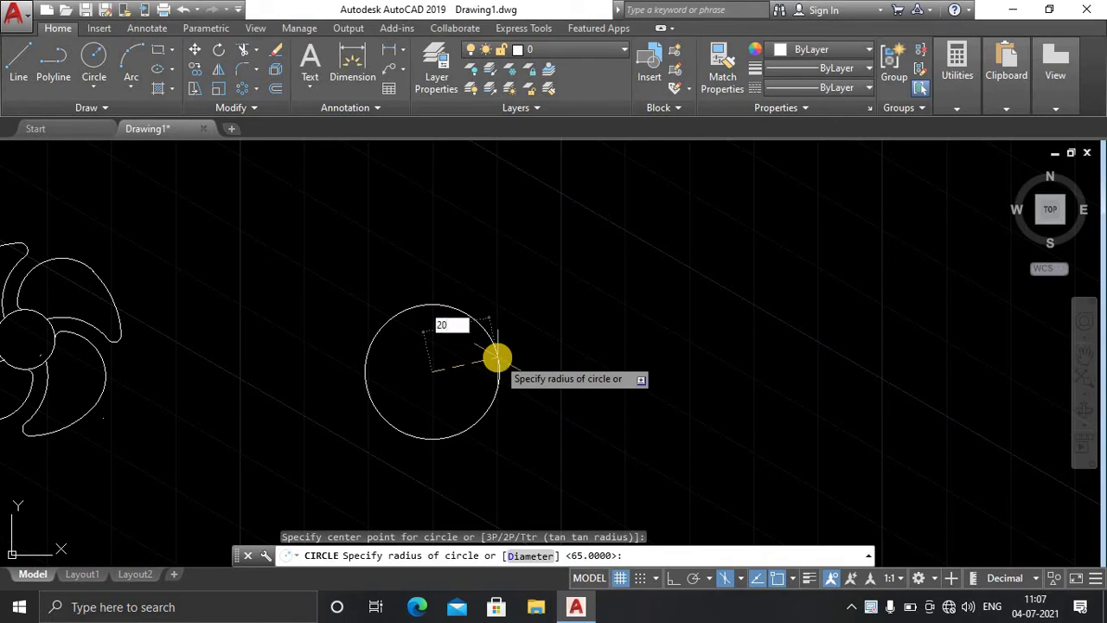
key("Return")
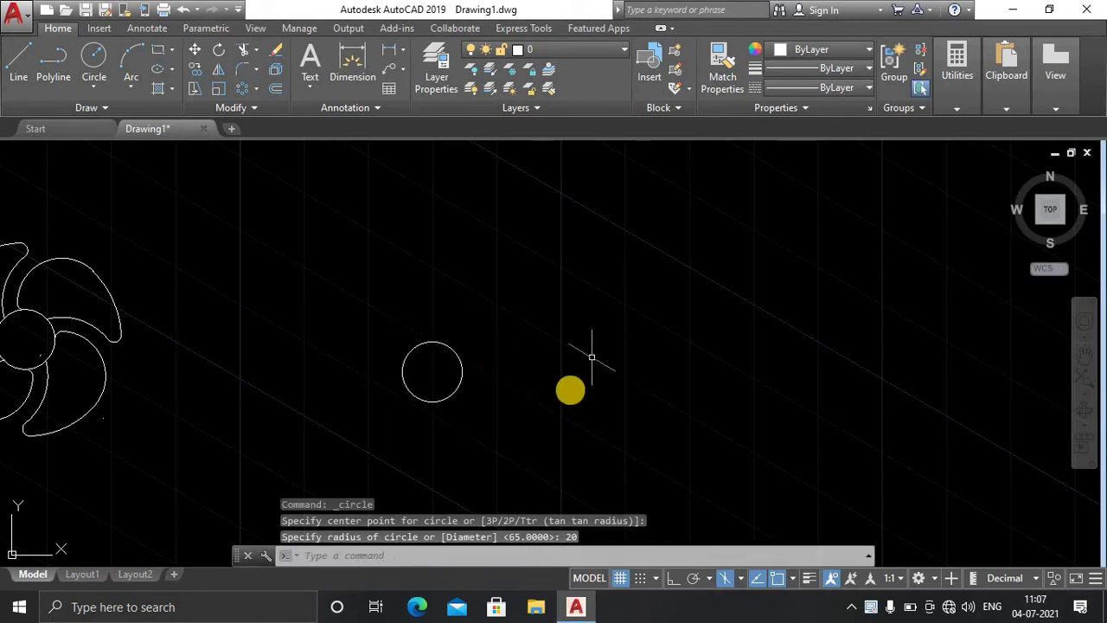
scroll(389, 354, "up", 2)
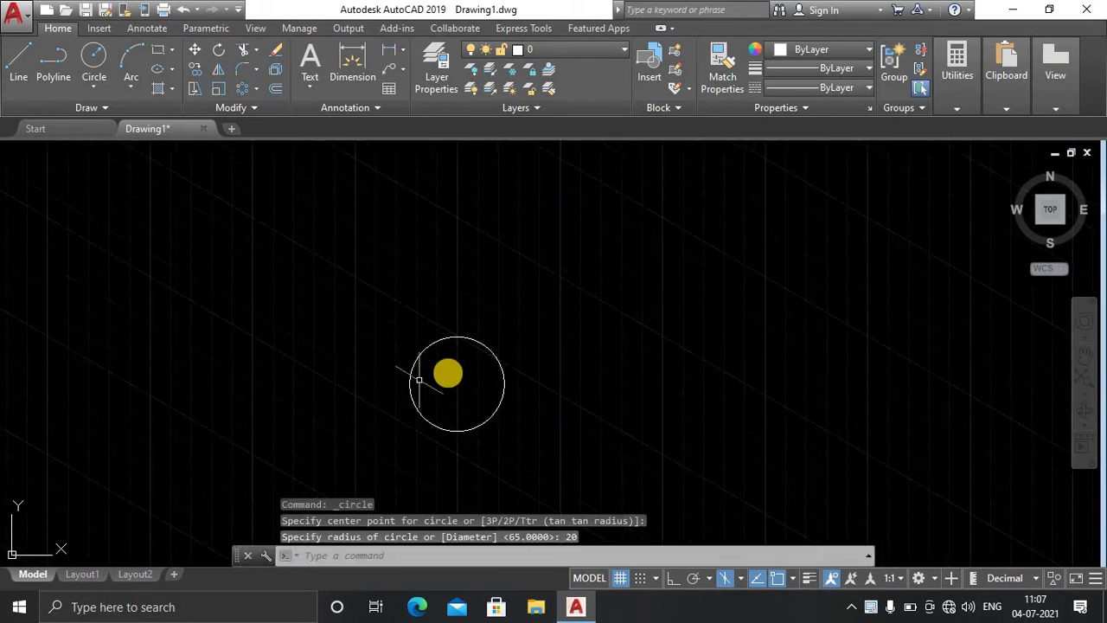
Add a concentric radius-35 circle on the hub's centre.
left_click(95, 54)
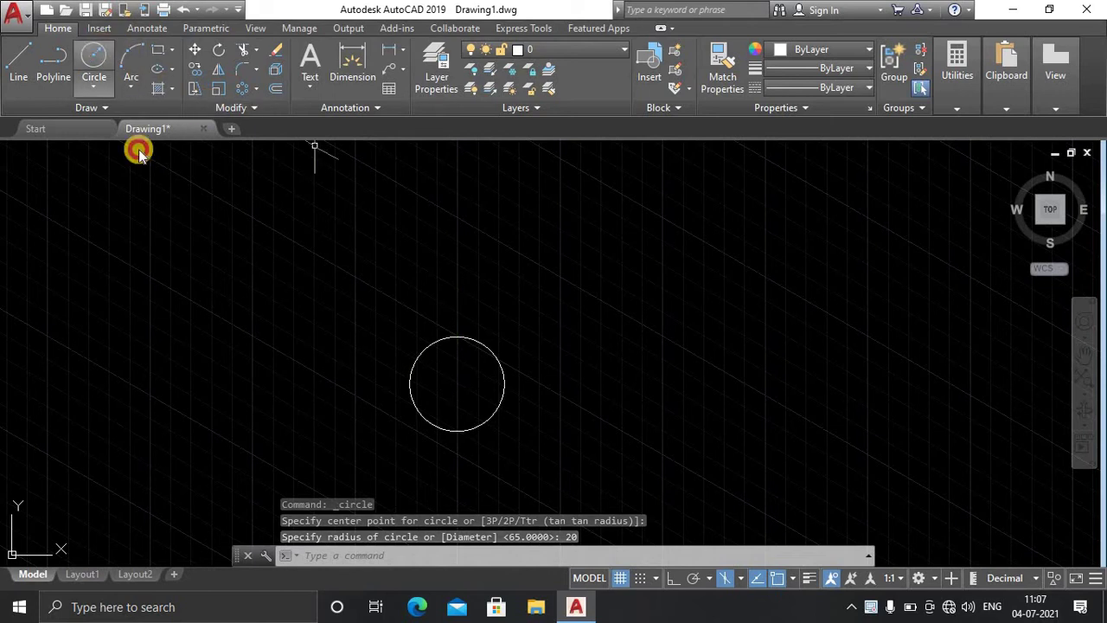
left_click(456, 383)
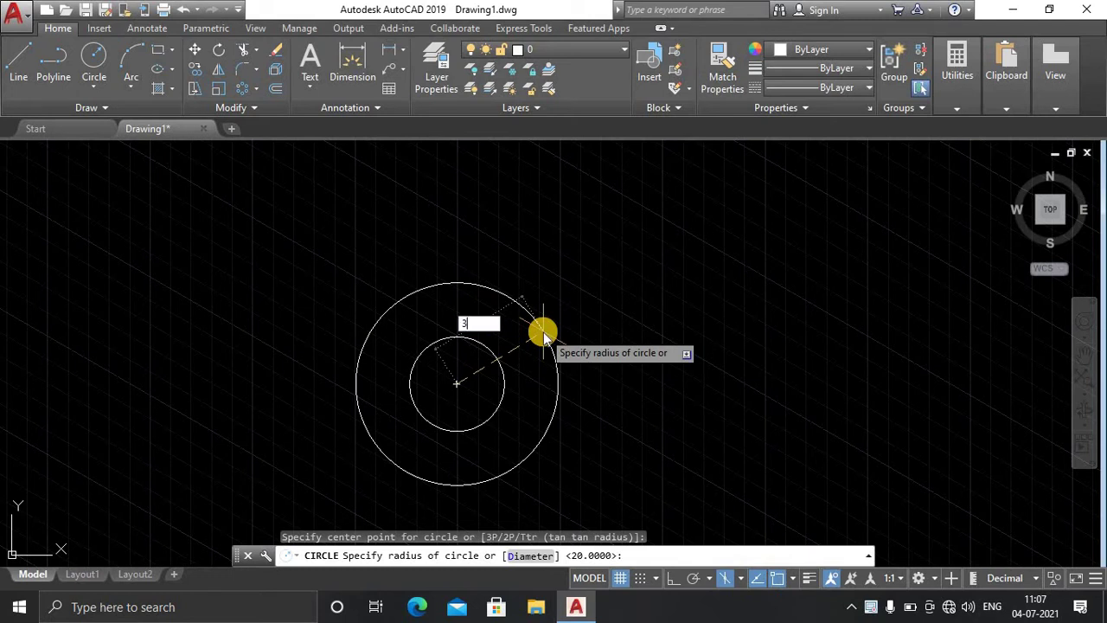
type("35")
key("Return")
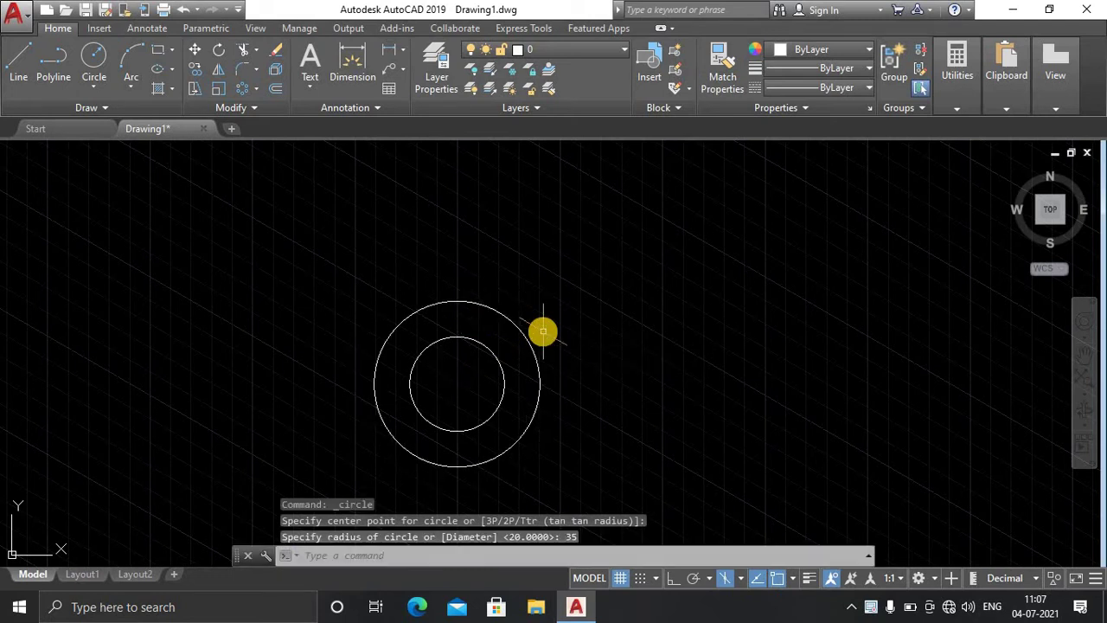
scroll(464, 418, "down", 2)
middle_click_drag(465, 394, 457, 344)
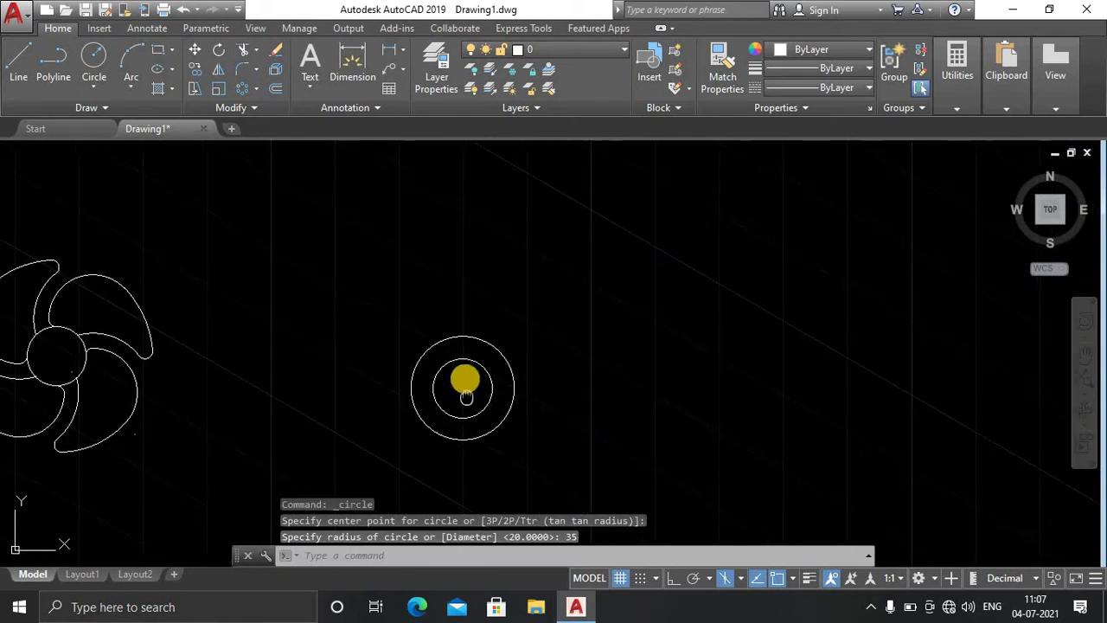
scroll(458, 345, "up", 2)
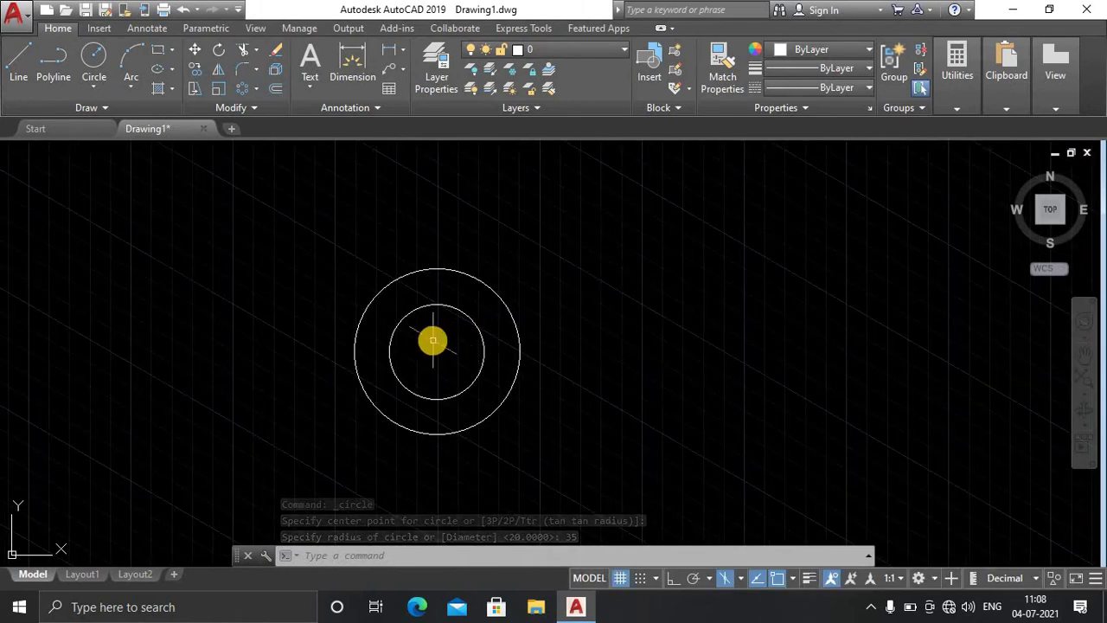
Draw an Ortho-constrained vertical line from the circles' centre up past the outer circle.
left_click(19, 56)
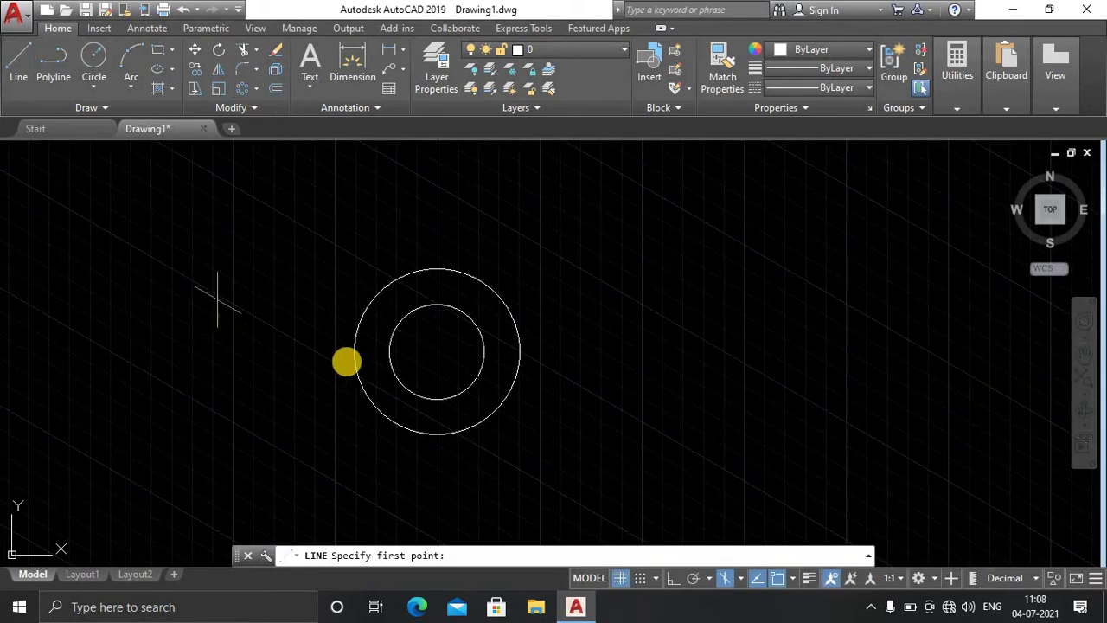
left_click(437, 351)
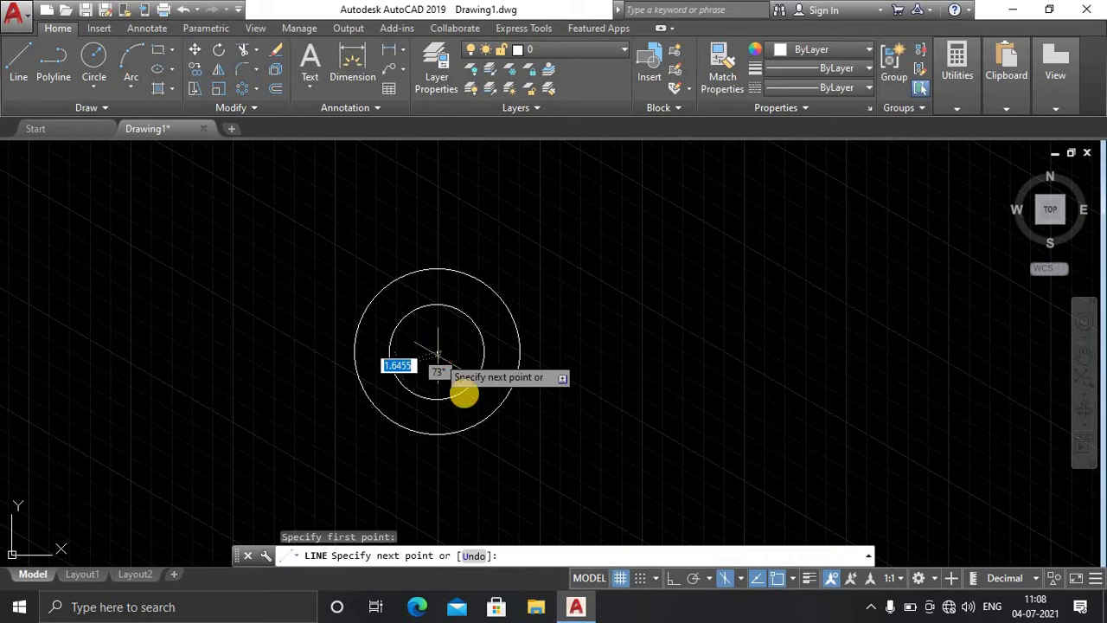
left_click(673, 578)
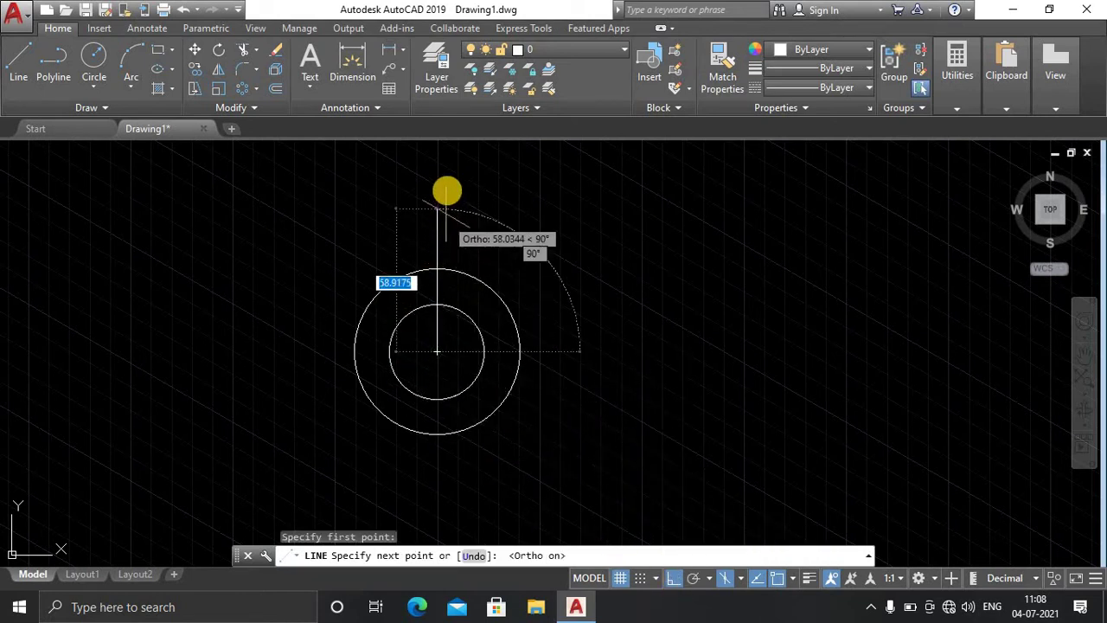
left_click(447, 163)
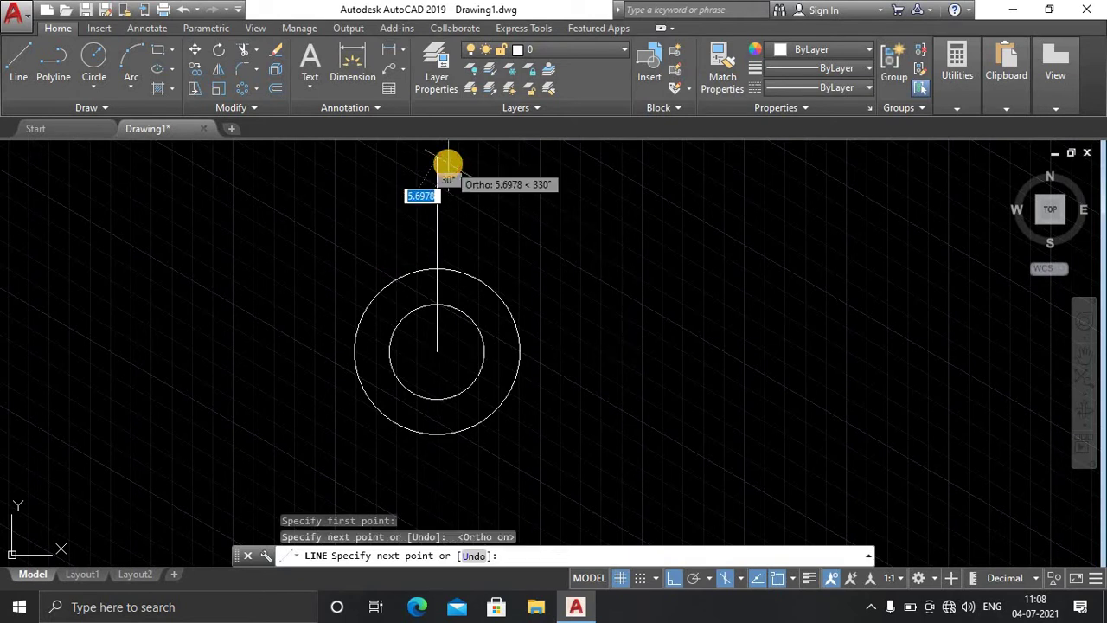
key("Return")
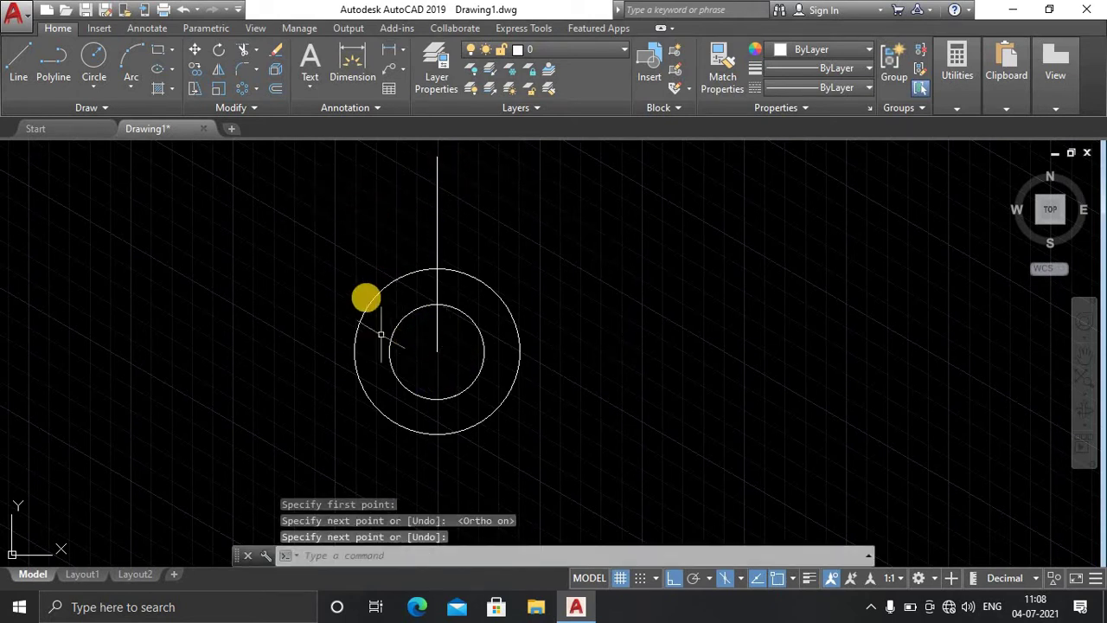
Polar-array the vertical line into 8 items at 45° around the circles' centre.
left_click(244, 89)
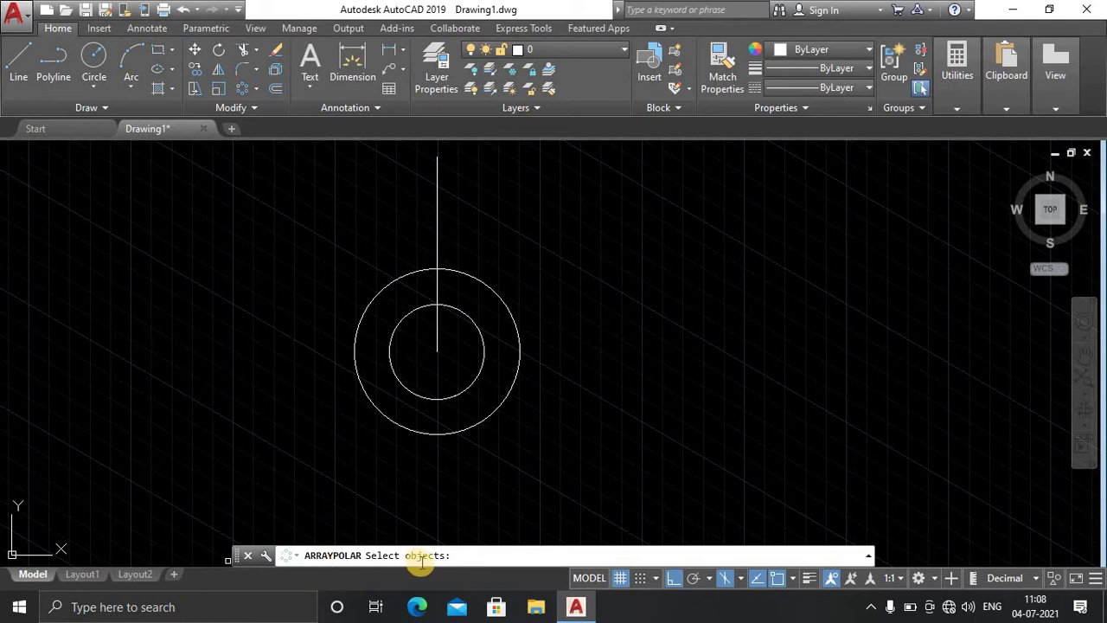
left_click(437, 212)
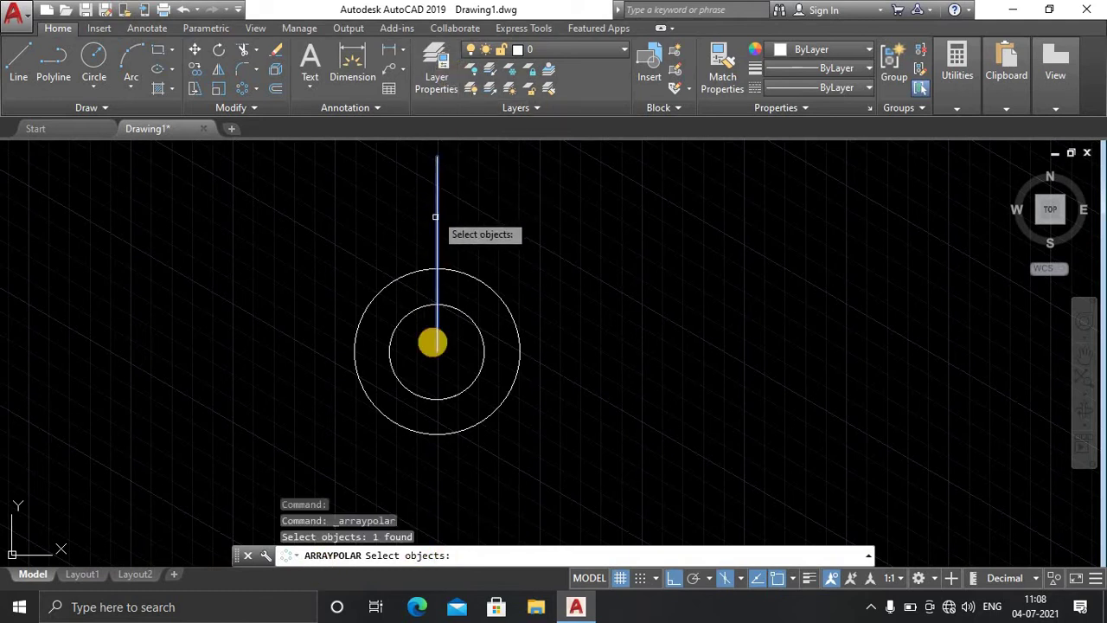
key("Return")
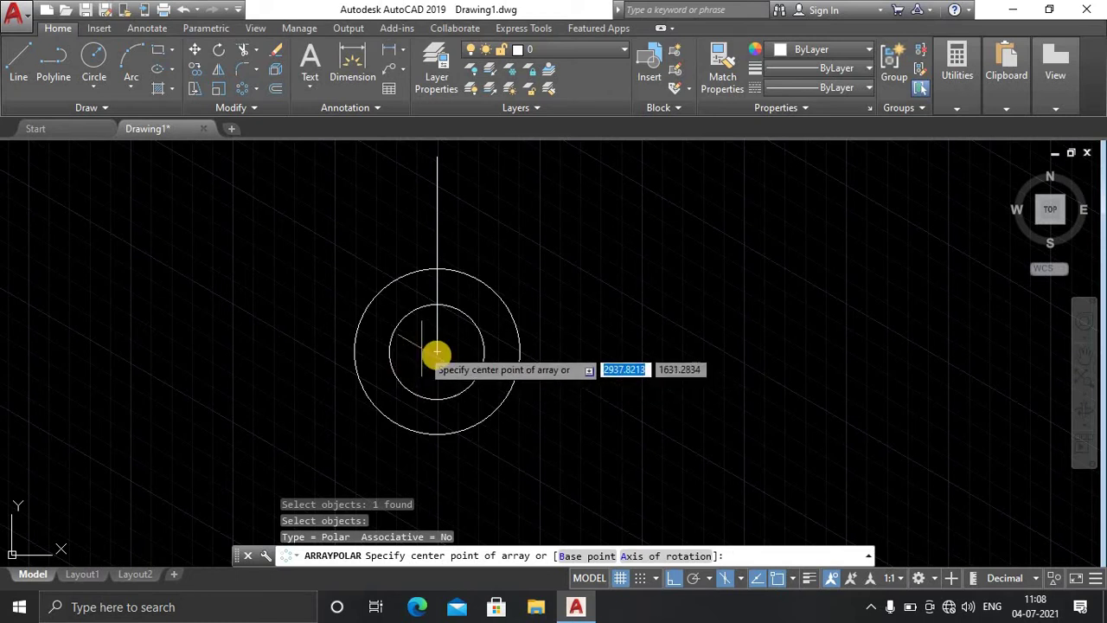
left_click(437, 353)
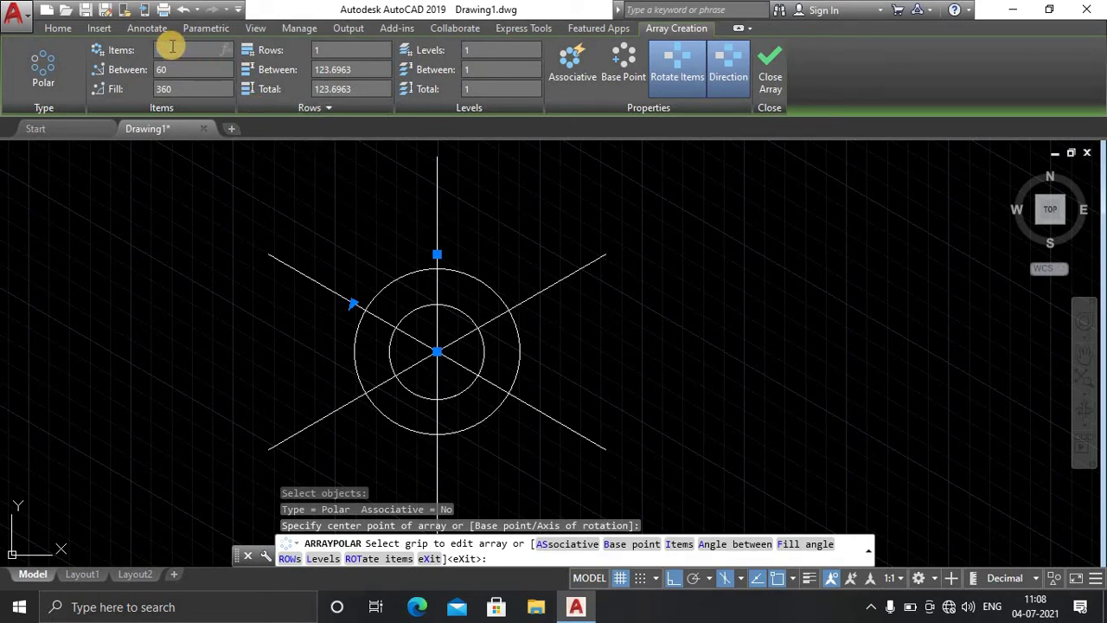
type("8")
key("Return")
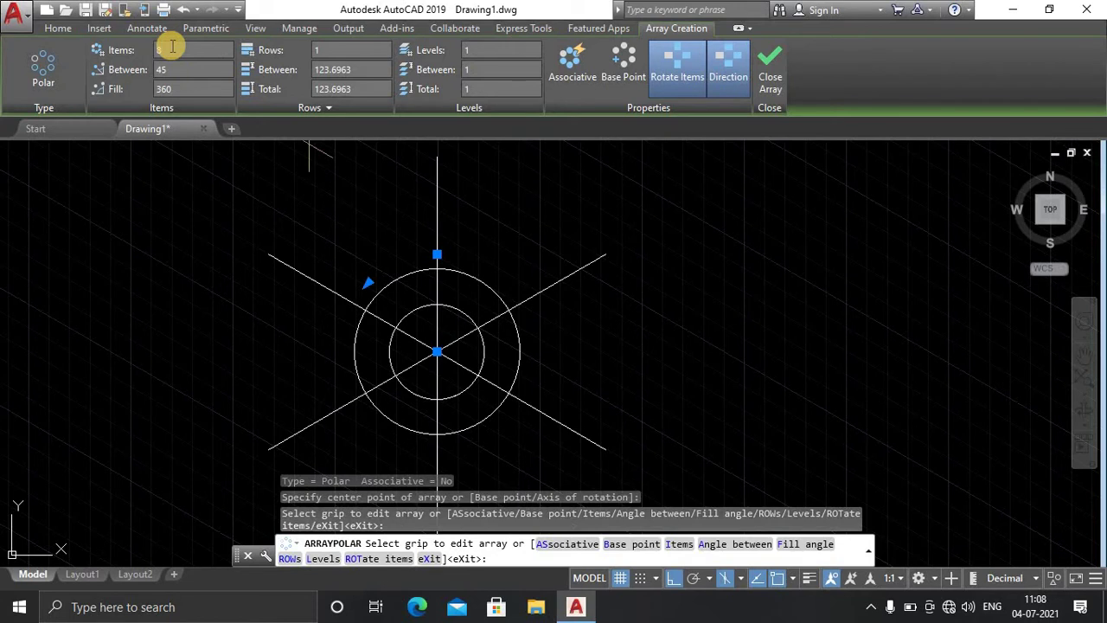
scroll(443, 326, "down", 3)
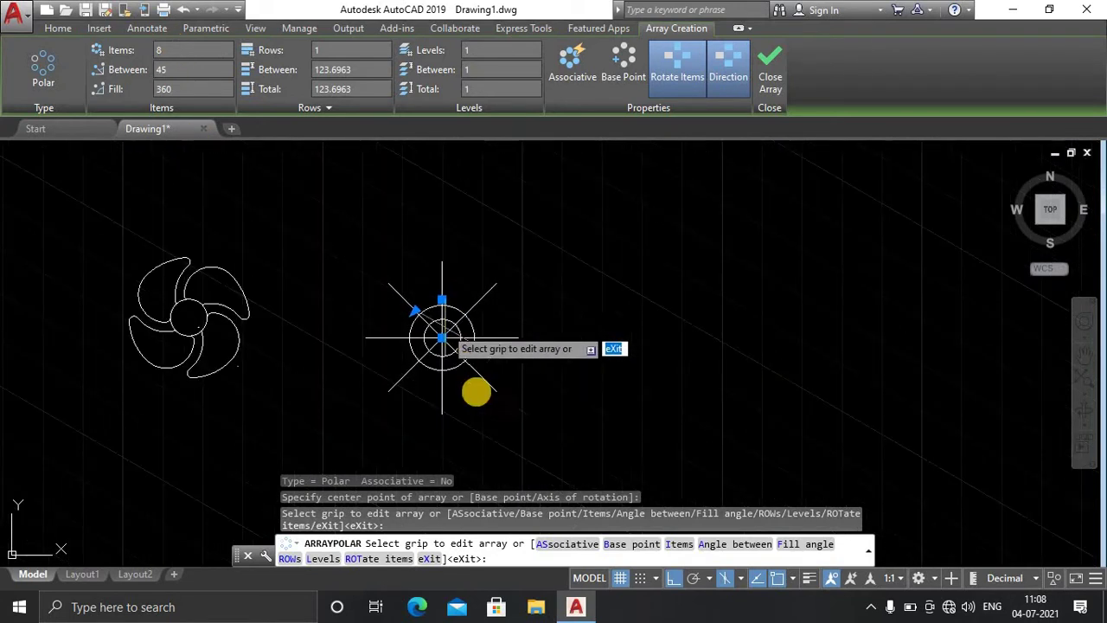
scroll(410, 327, "up", 2)
scroll(490, 389, "up", 3)
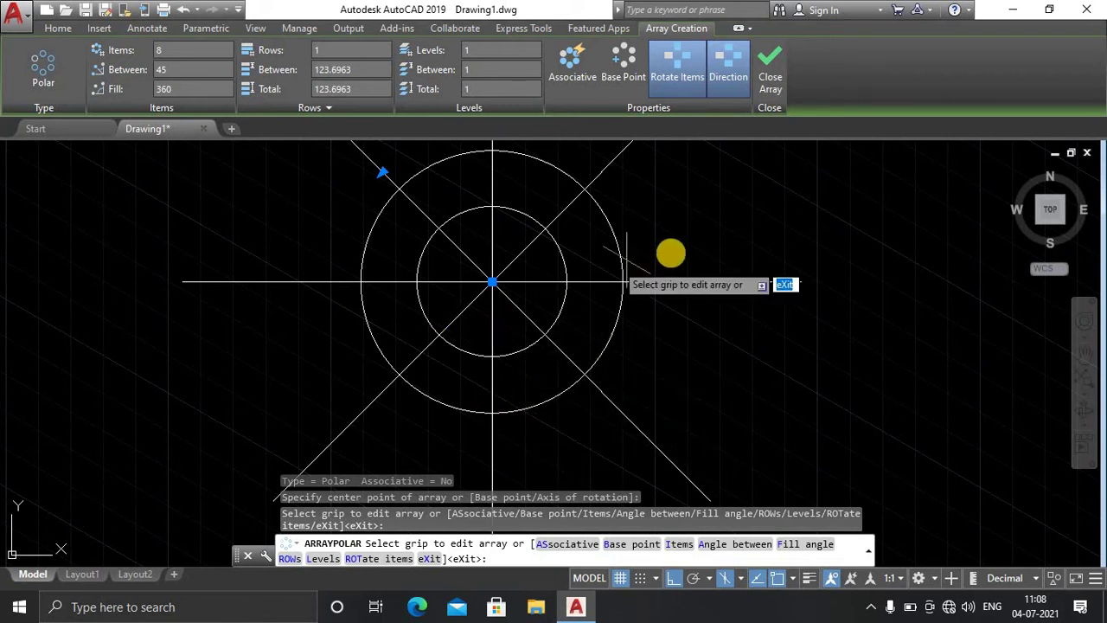
left_click(772, 76)
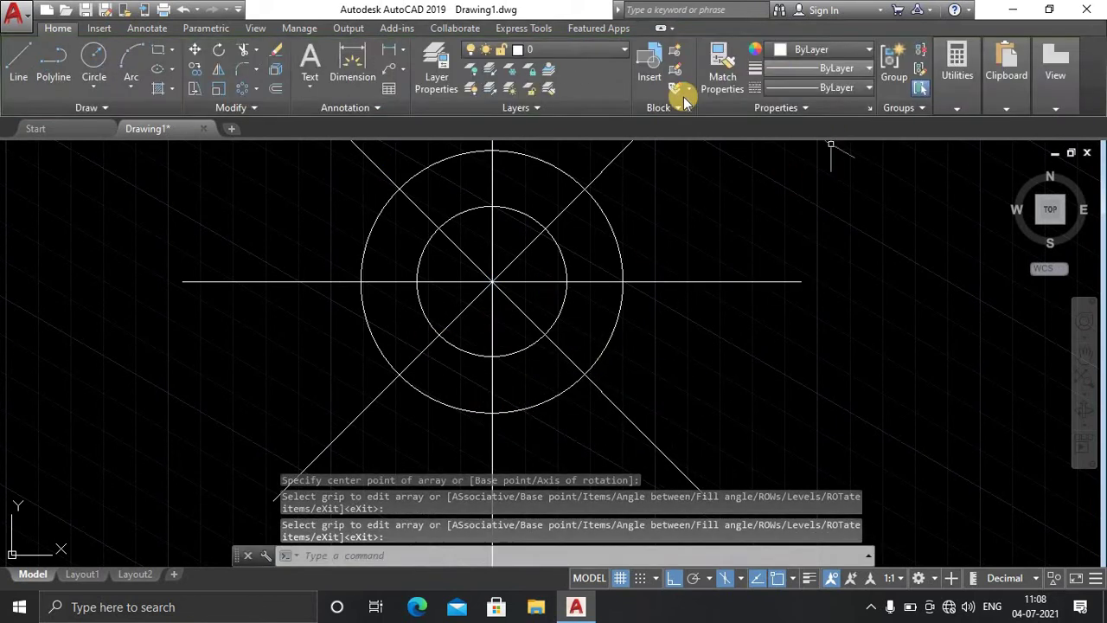
Draw a radius-30 circle centred on the lower-right diagonal spoke.
left_click(97, 57)
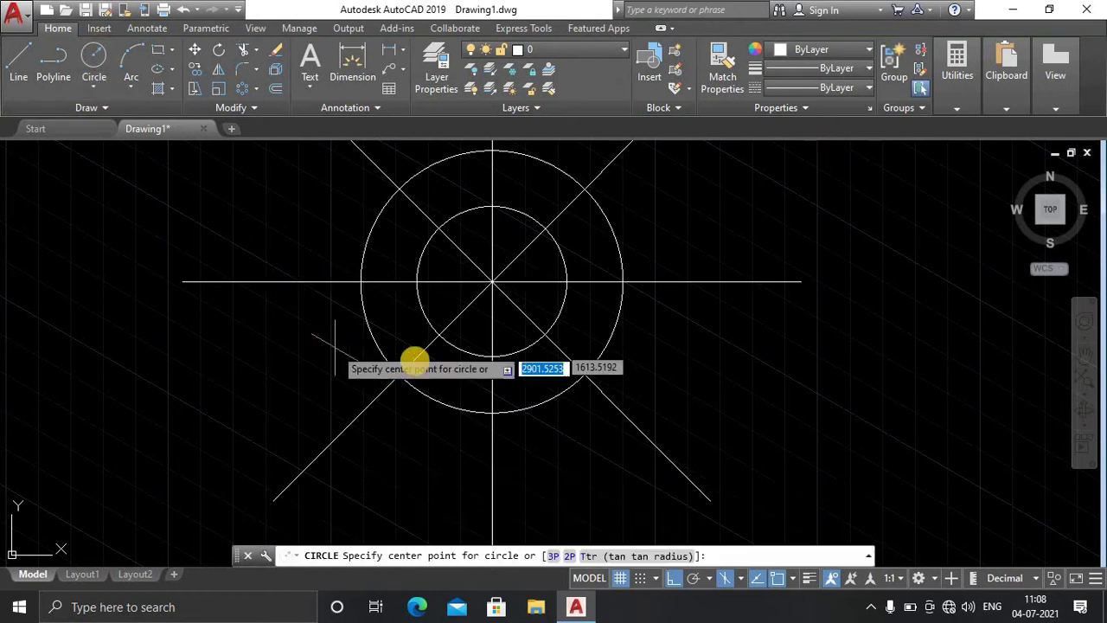
left_click(582, 372)
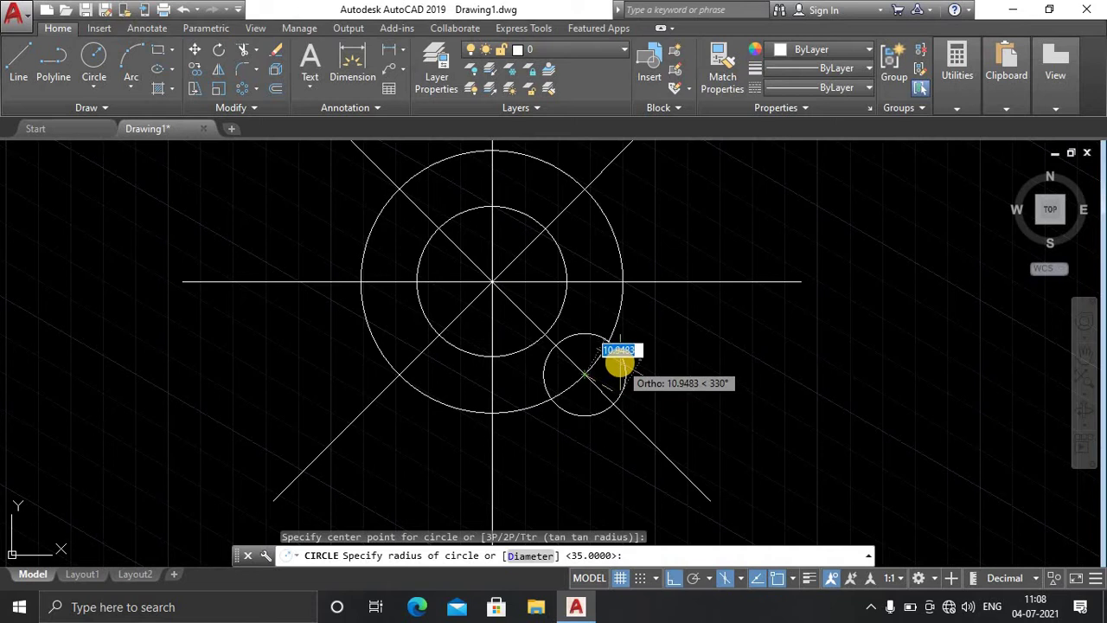
type("30")
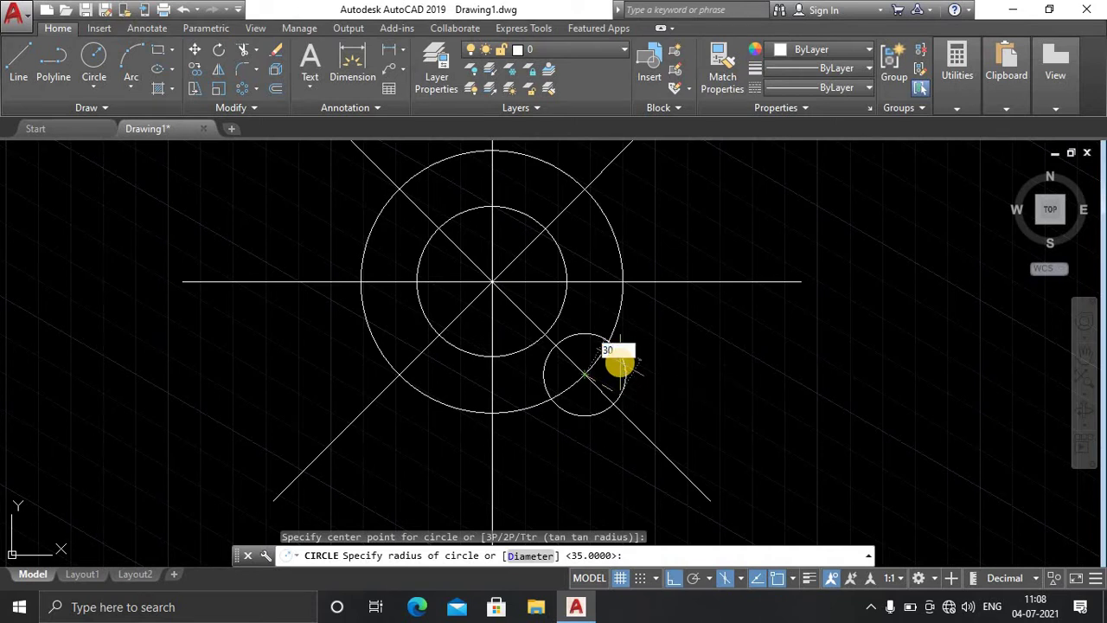
key("Return")
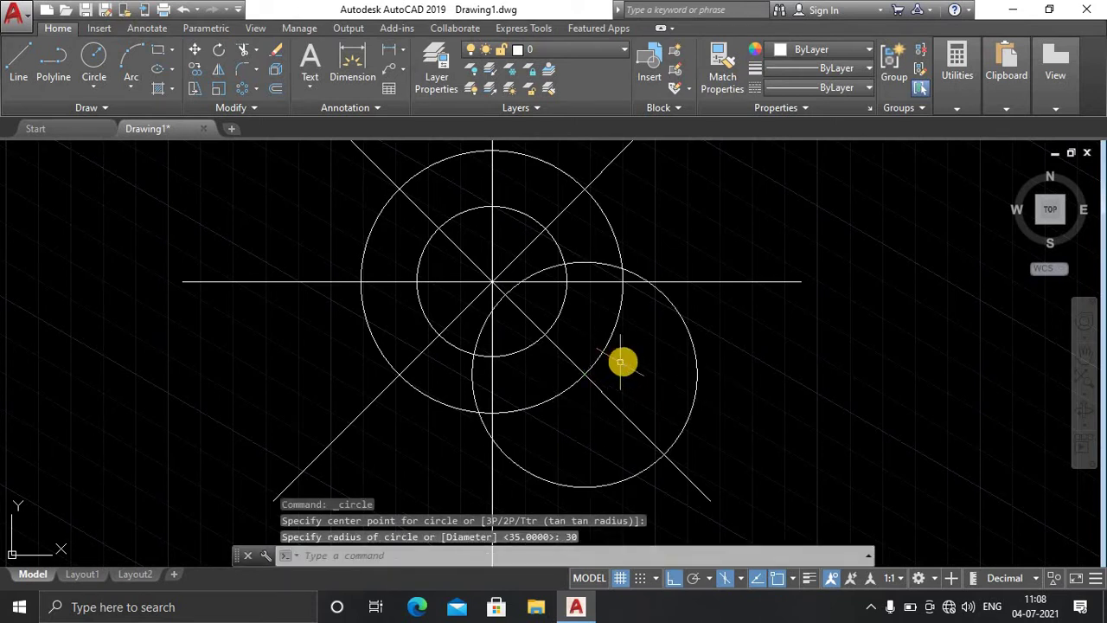
scroll(621, 361, "down", 4)
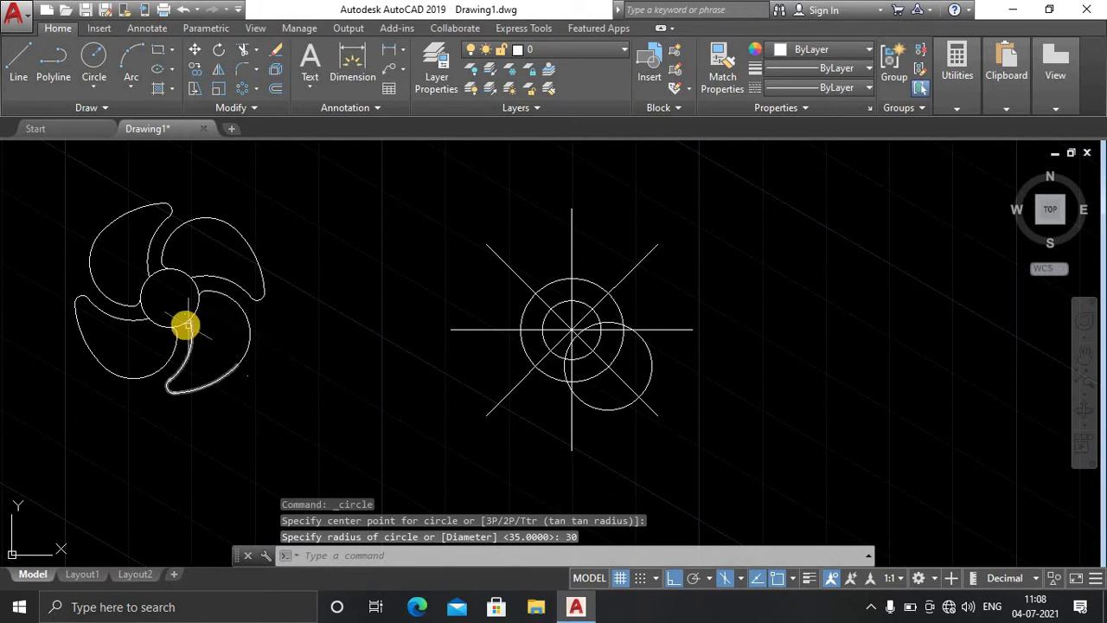
scroll(611, 359, "up", 2)
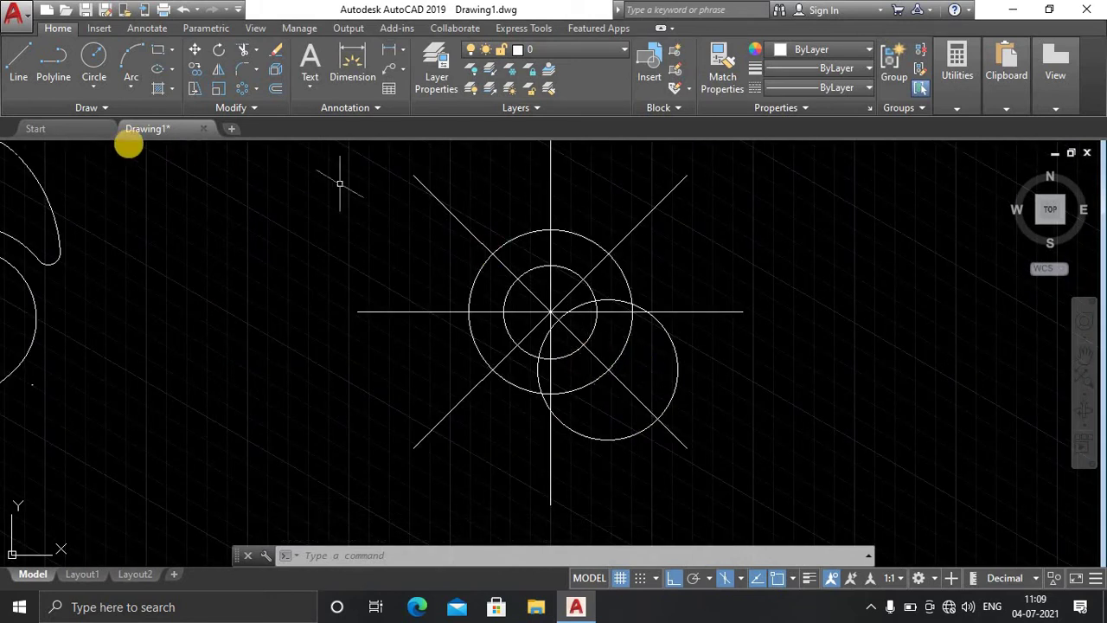
Add a concentric radius-40 circle on the radius-30 circle's centre.
left_click(95, 59)
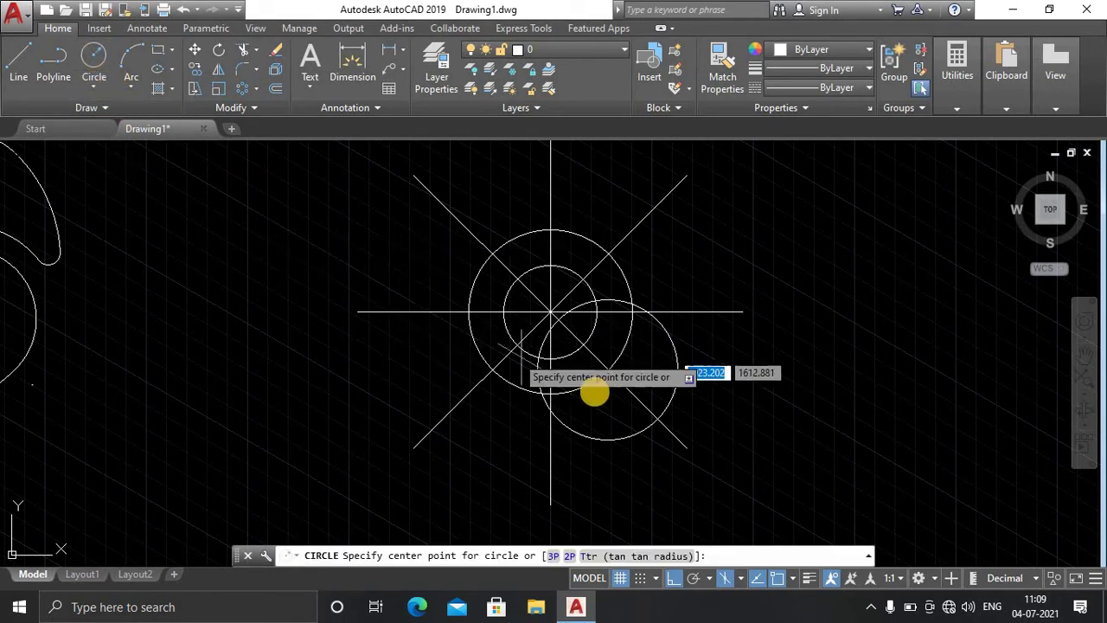
left_click(608, 371)
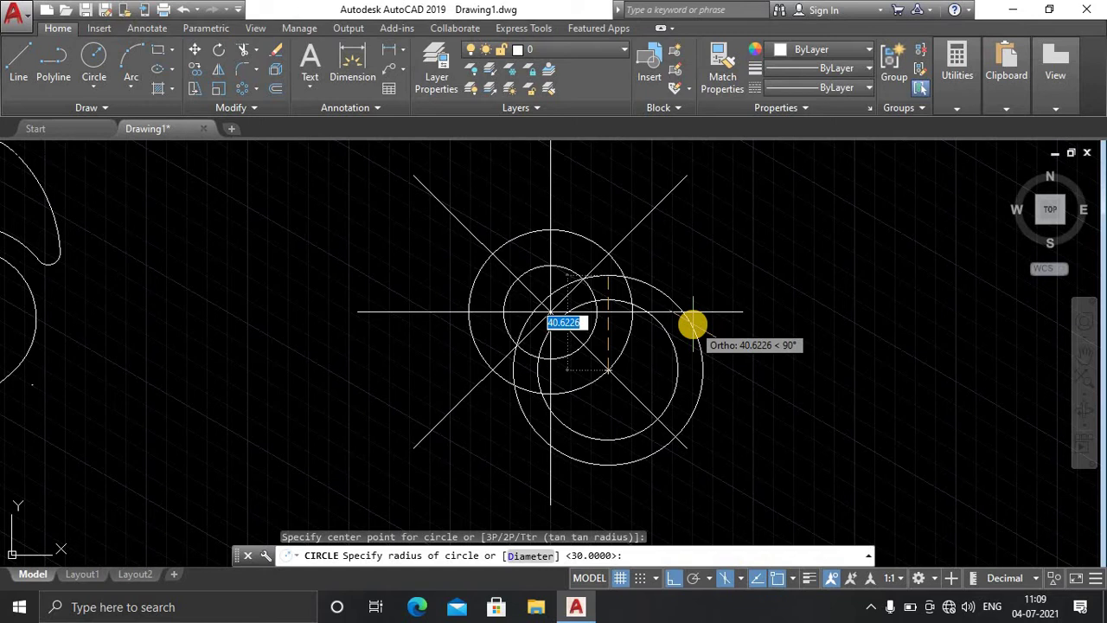
type("40")
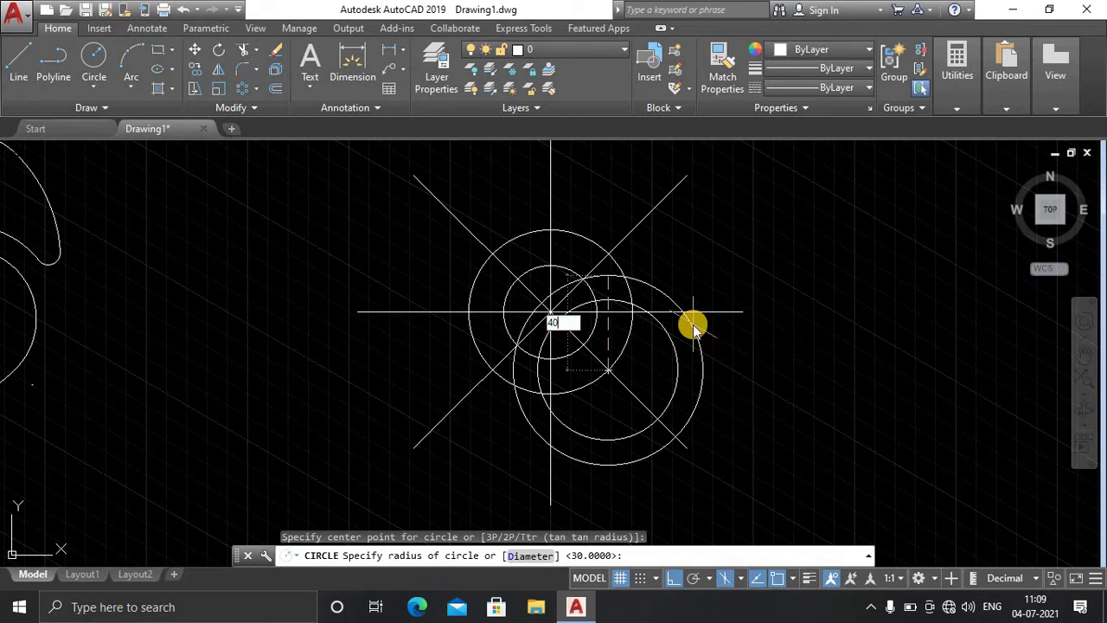
key("Return")
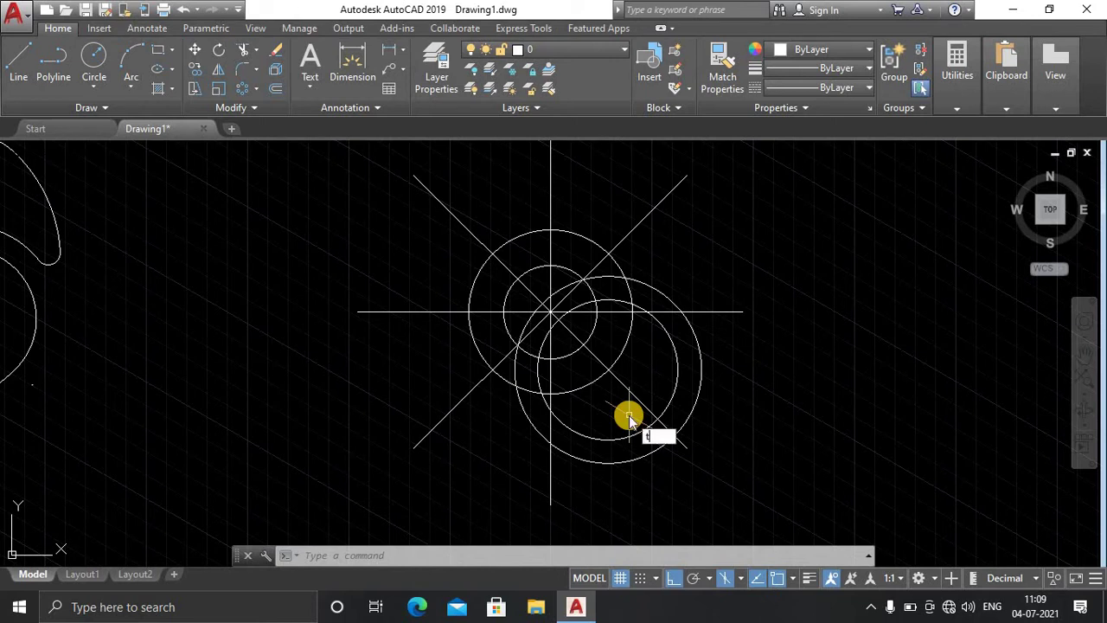
Trim the stray arc, short diagonal piece near the centre and large circle's bottom arc.
key("Return")
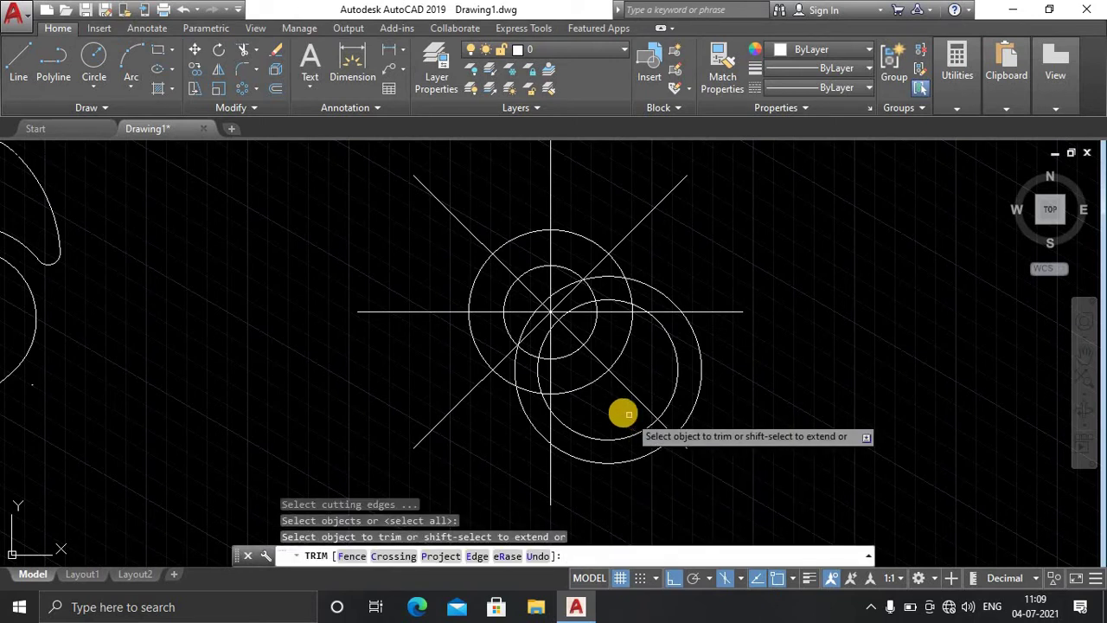
scroll(586, 341, "up", 2)
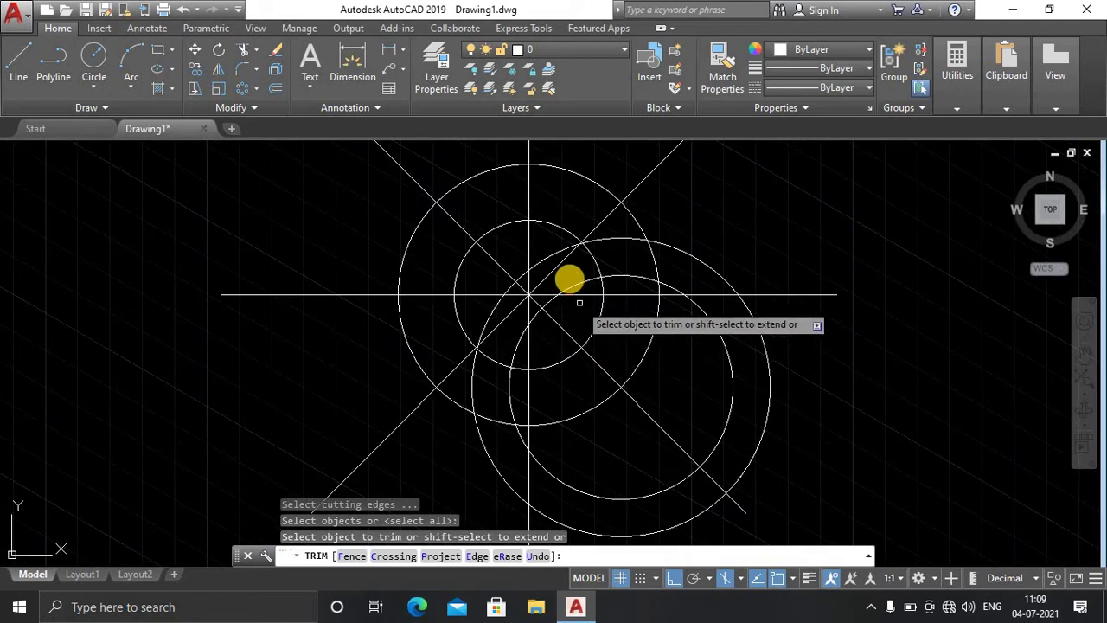
left_click(586, 284)
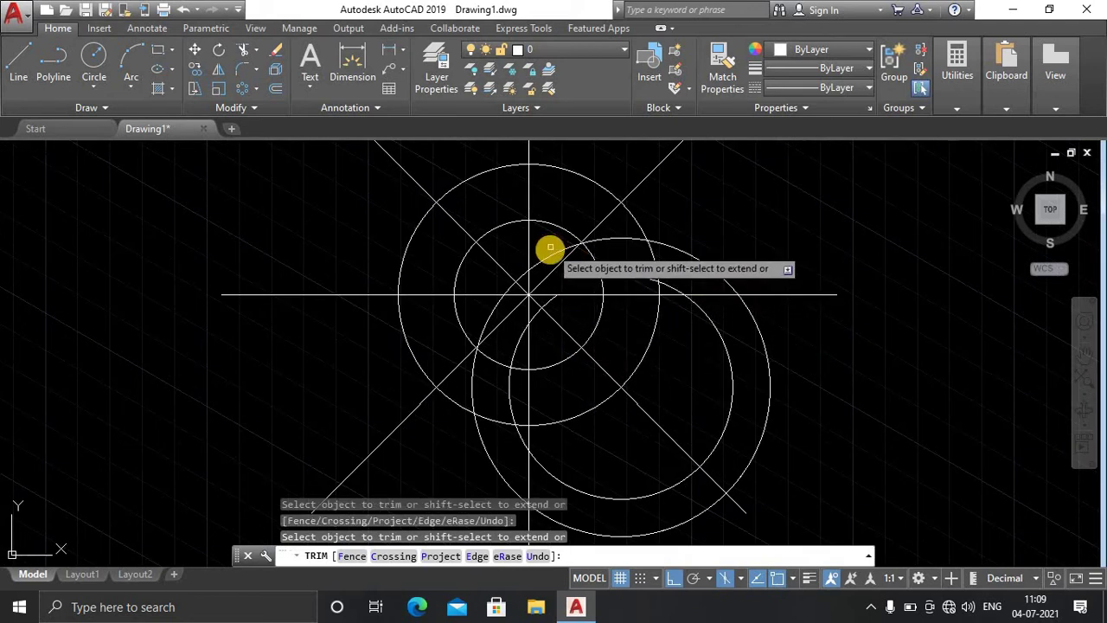
left_click(513, 284)
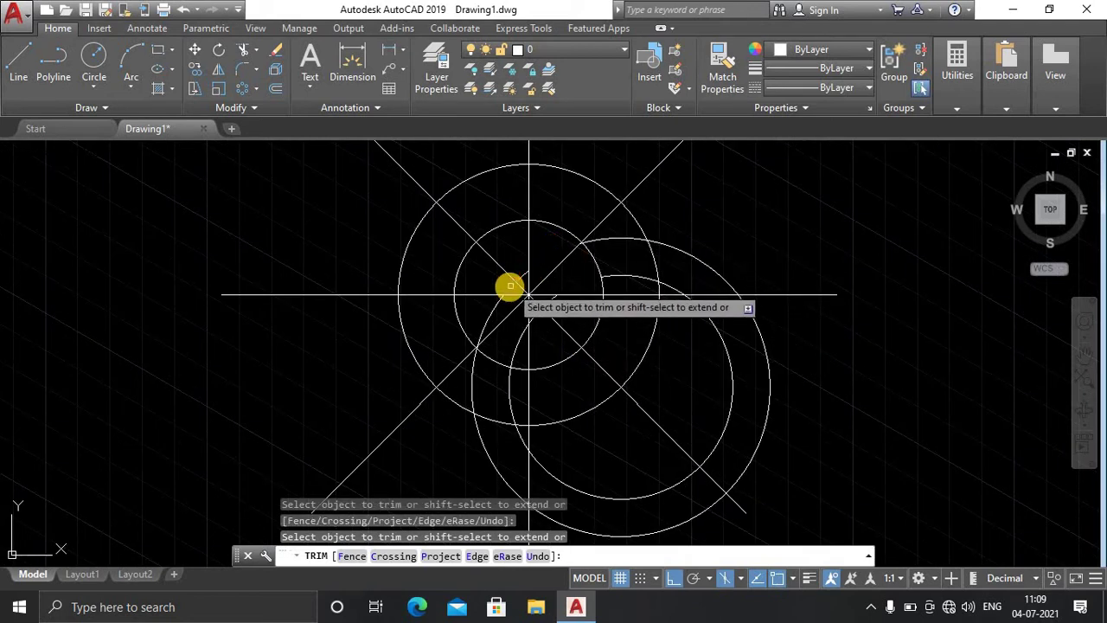
left_click(669, 527)
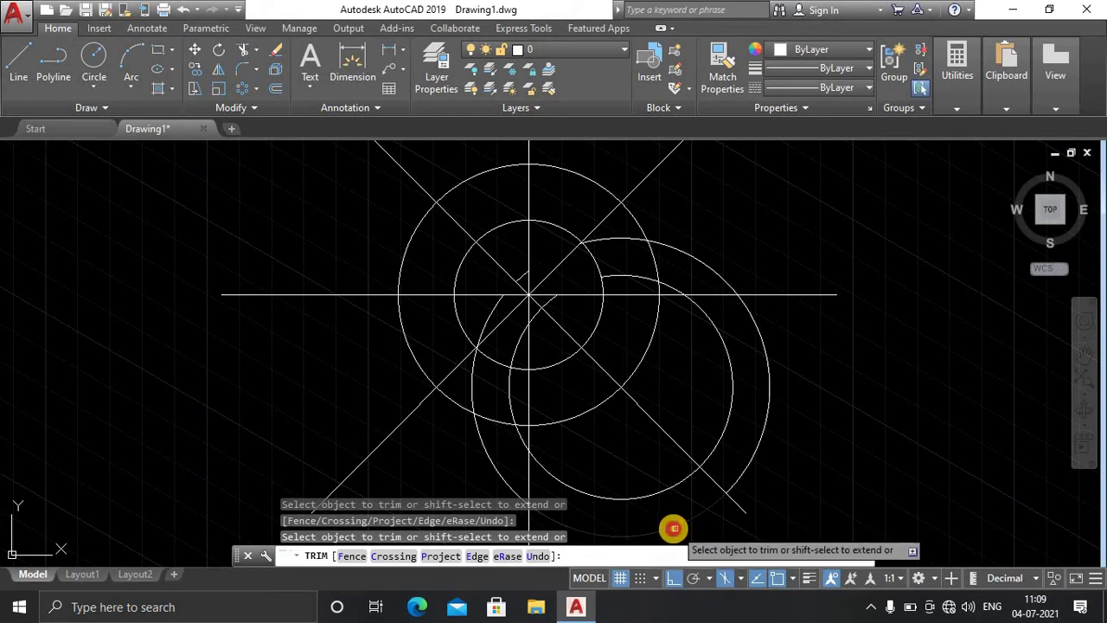
left_click(641, 493)
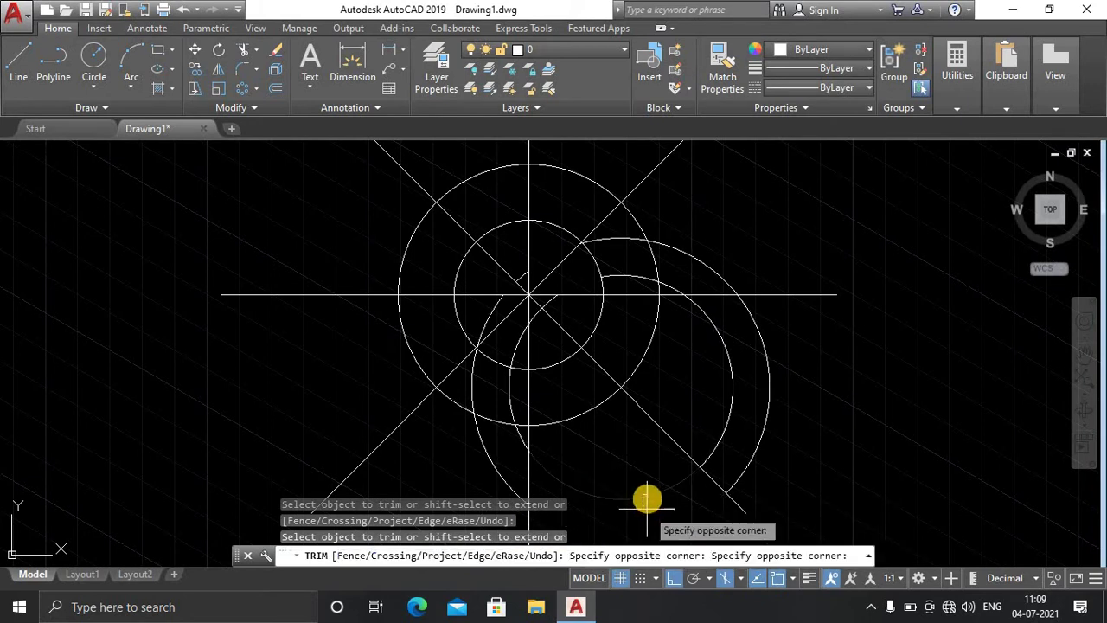
left_click(647, 496)
Trim the remaining small arc piece, leaving the blade's two crescent arcs.
scroll(576, 485, "down", 3)
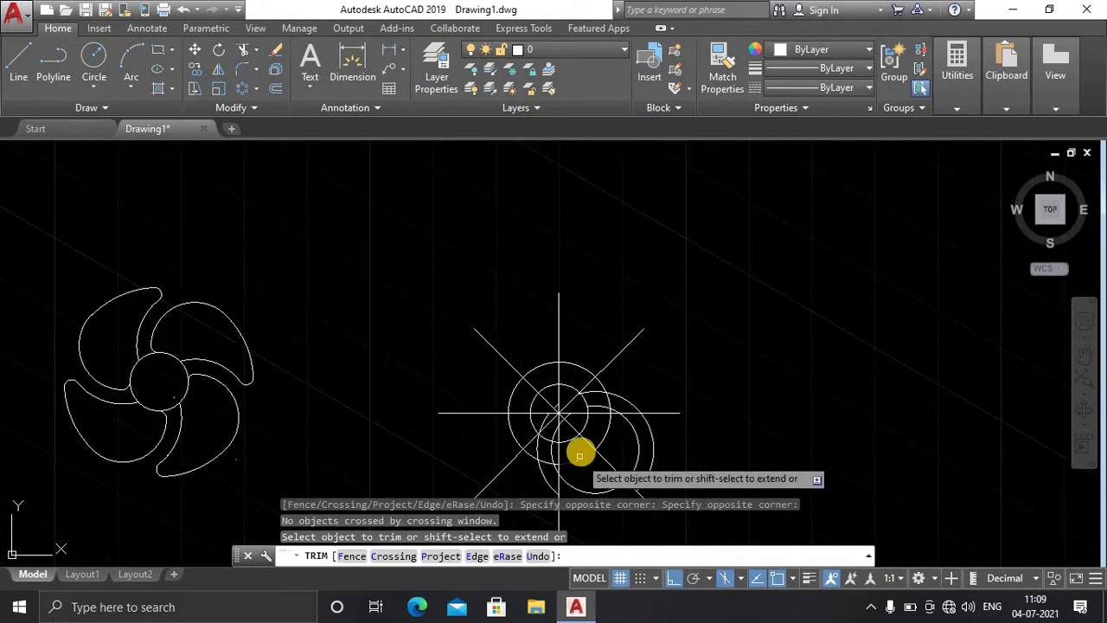
scroll(576, 453, "down", 2)
scroll(578, 441, "up", 2)
scroll(576, 247, "up", 2)
middle_click_drag(576, 247, 628, 396)
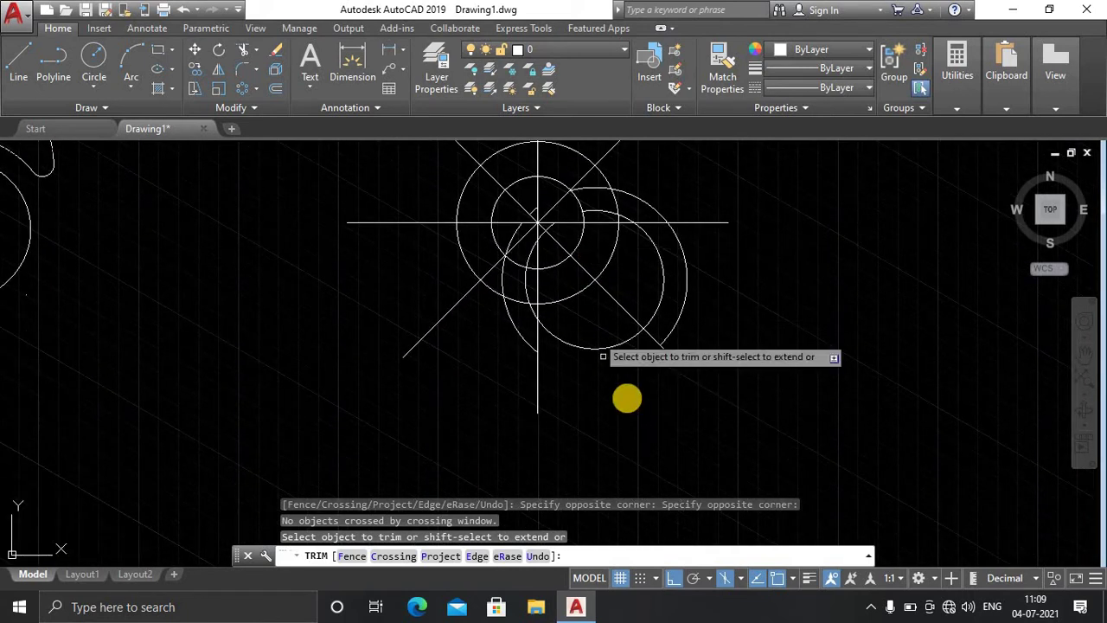
left_click(602, 347)
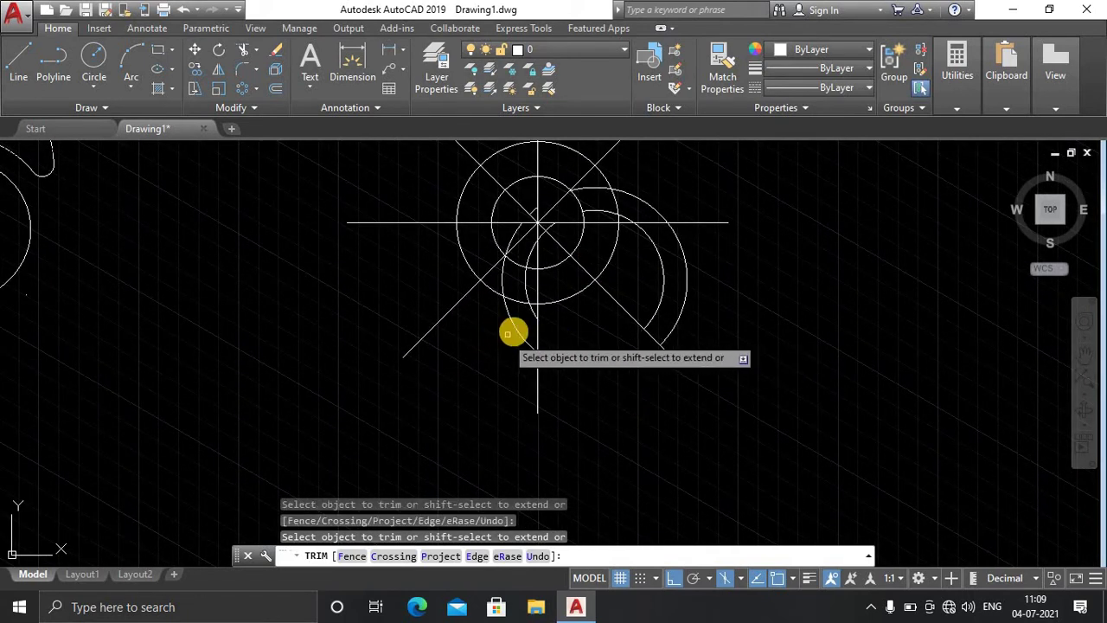
scroll(523, 317, "up", 5)
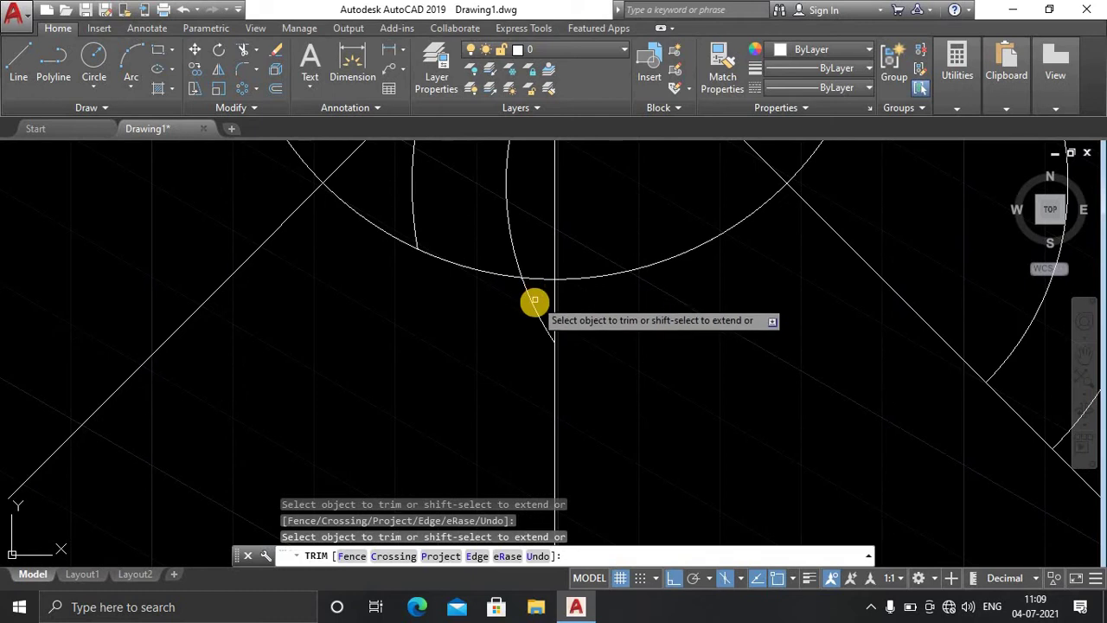
left_click(512, 238)
left_click(514, 237)
scroll(511, 227, "down", 5)
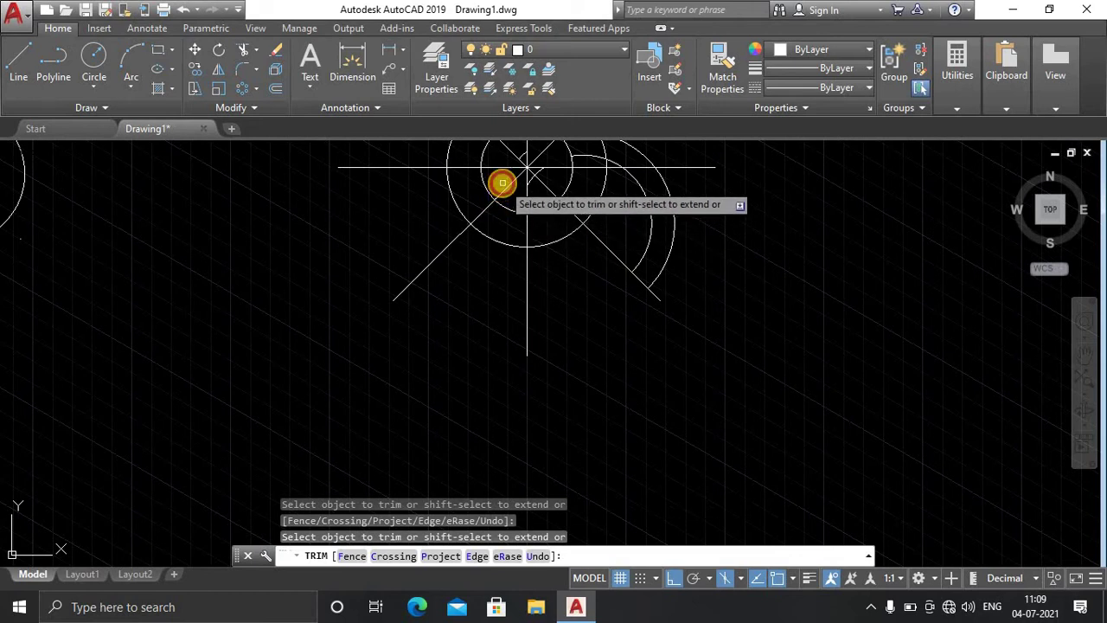
middle_click_drag(559, 264, 429, 303)
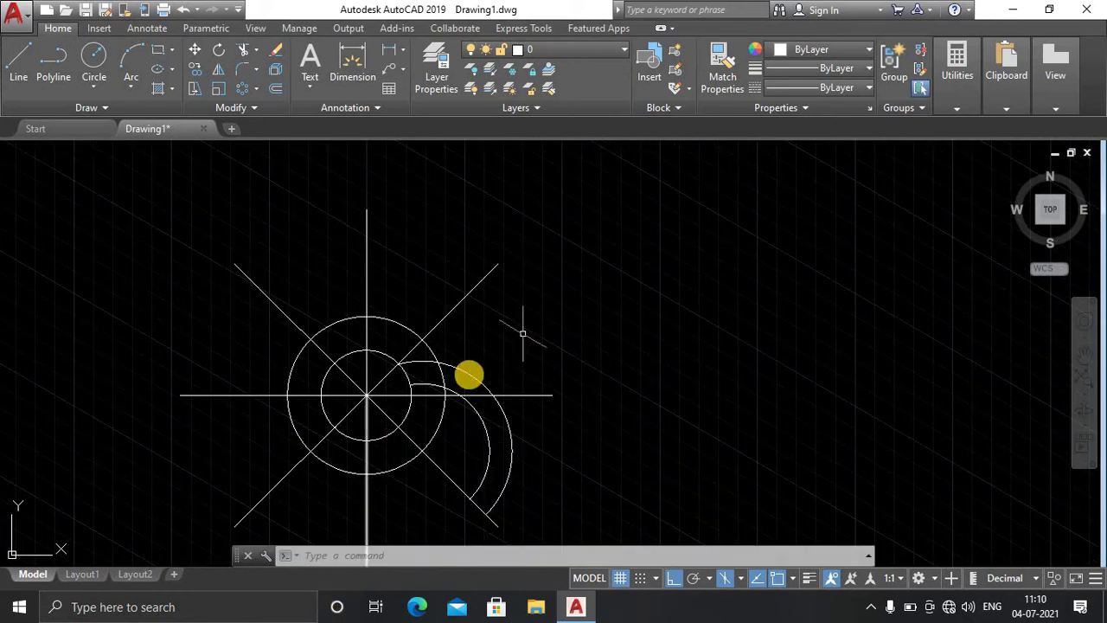
scroll(409, 403, "up", 4)
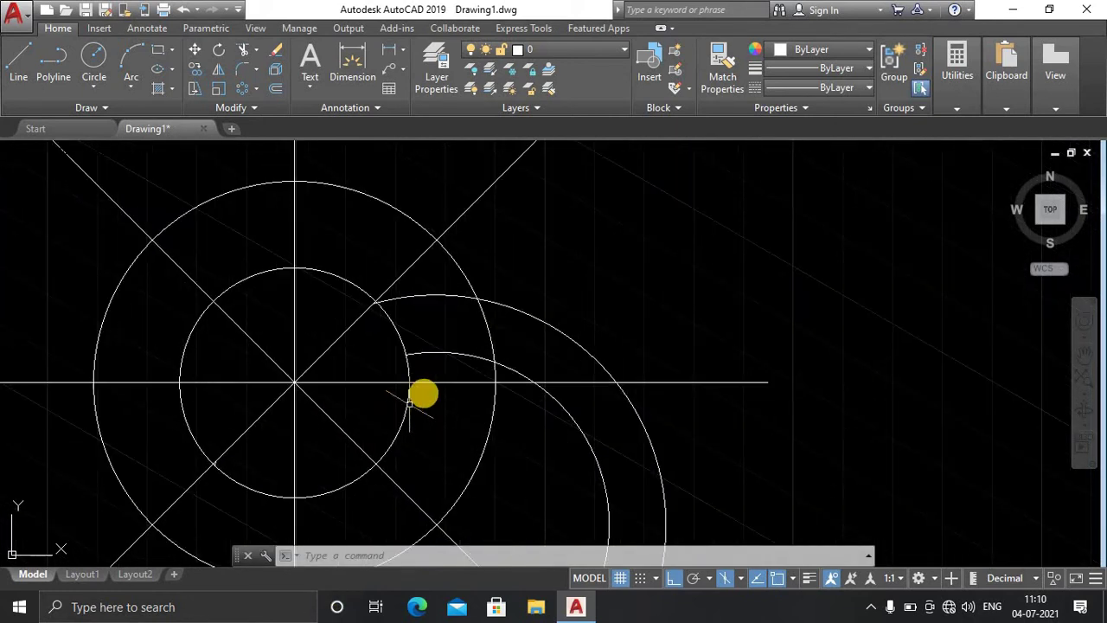
Fillet the blade's inner arc to the hub circle.
left_click(243, 71)
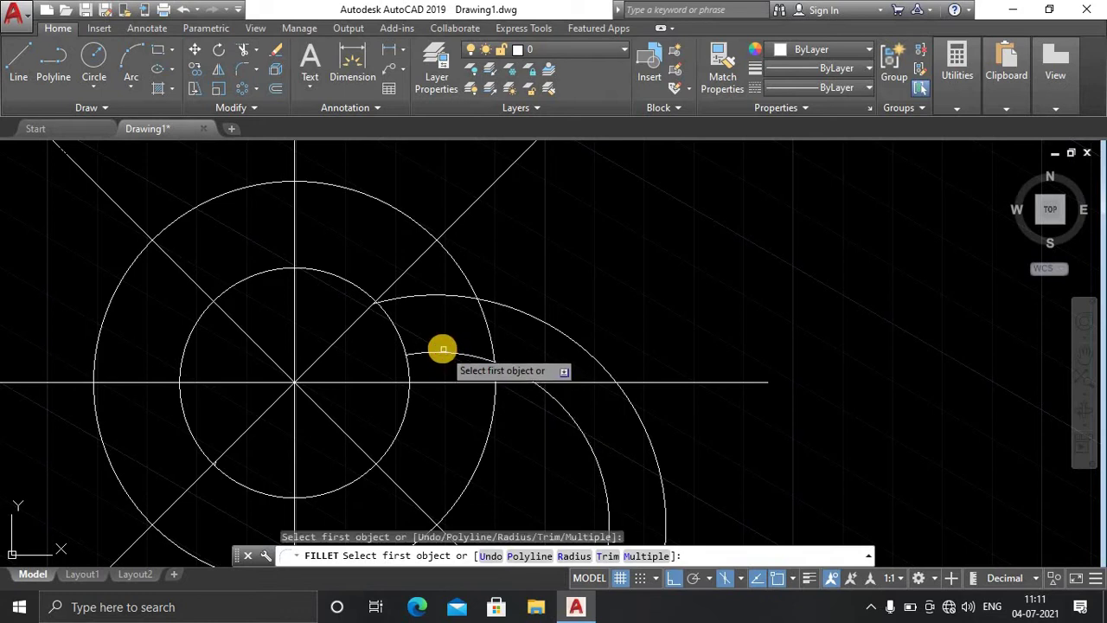
left_click(440, 353)
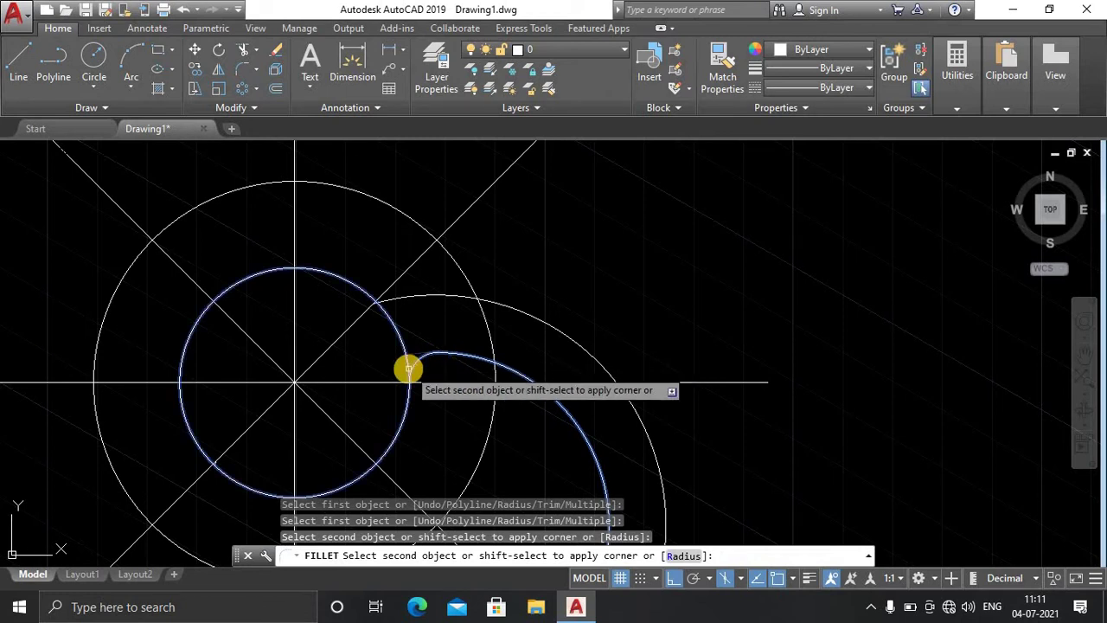
left_click(408, 372)
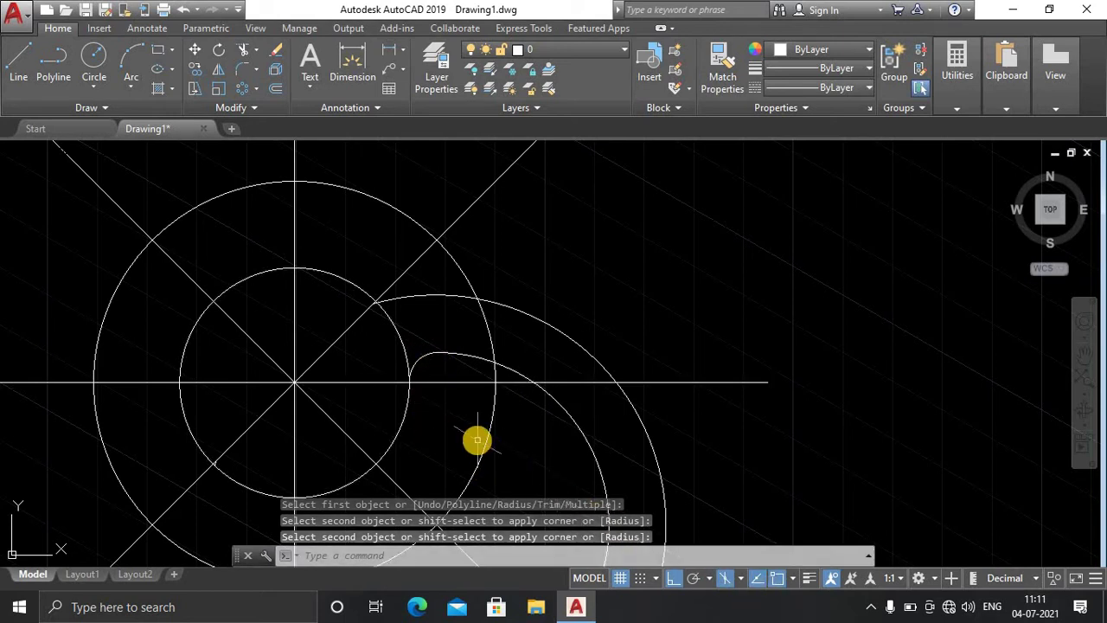
scroll(440, 372, "up", 2)
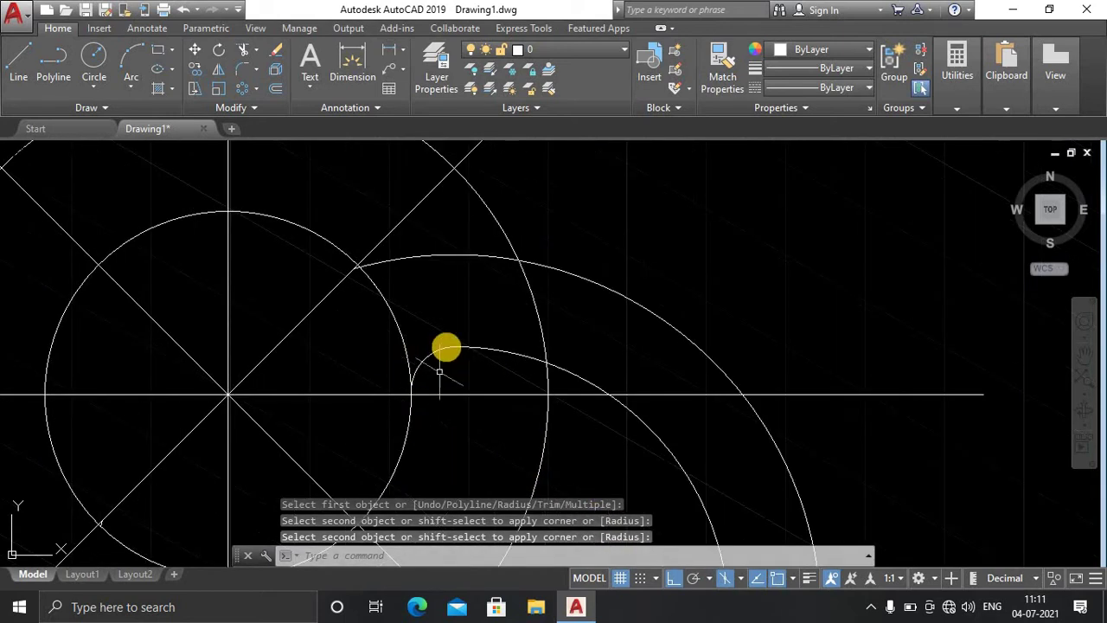
scroll(421, 363, "down", 2)
scroll(433, 366, "down", 4)
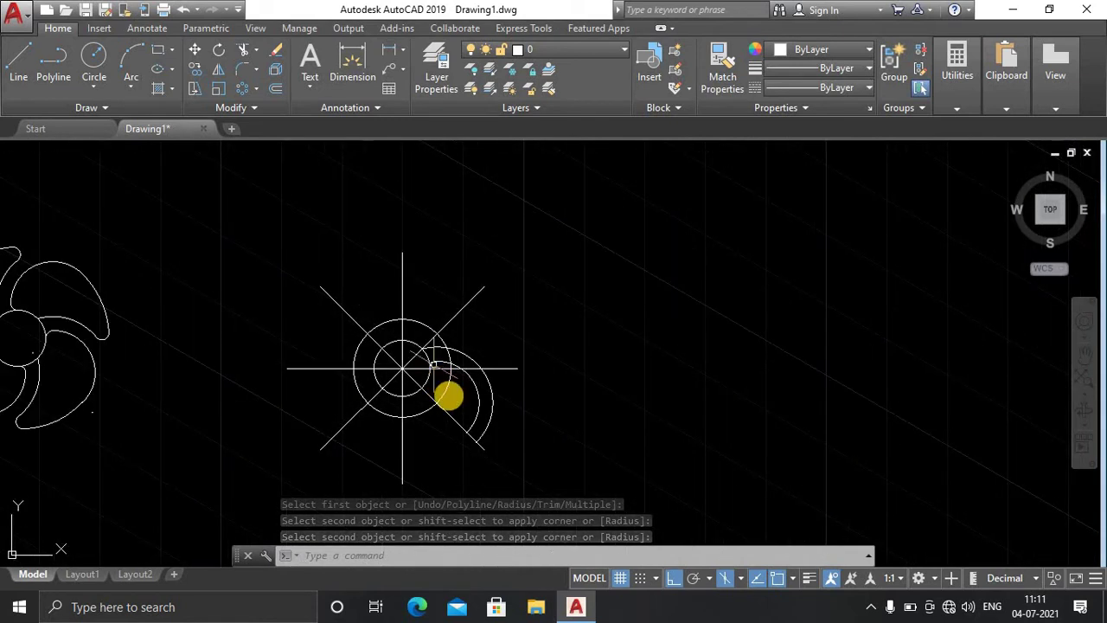
scroll(501, 472, "up", 4)
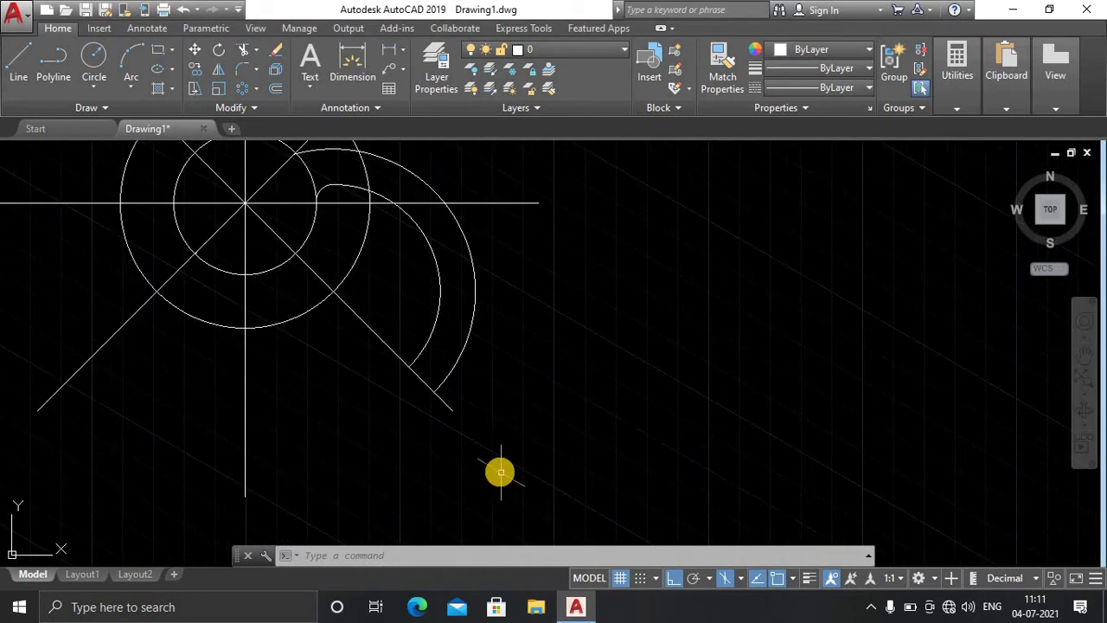
Trim the diagonal line and leftover arc piece at the blade tip.
key("Return")
key("Return")
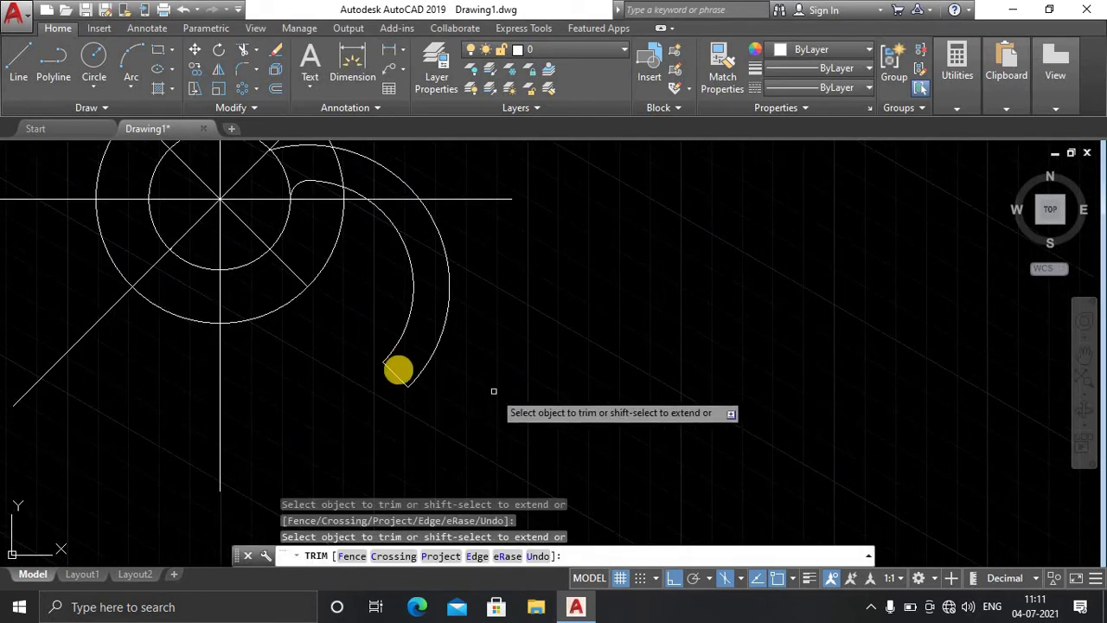
scroll(396, 367, "down", 4)
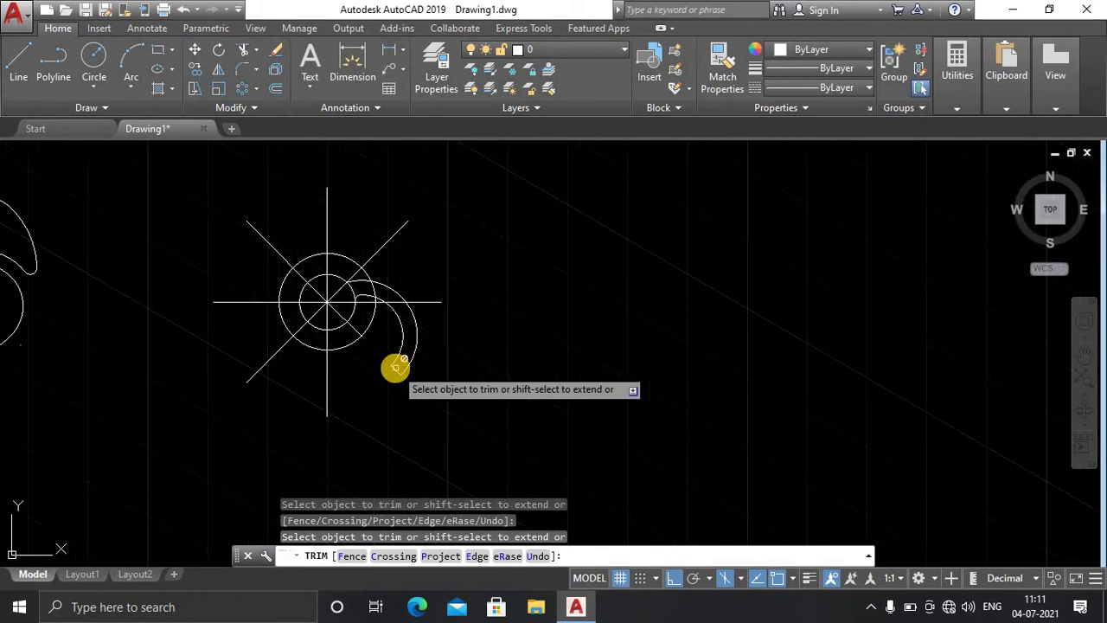
key("Return")
left_click(395, 368)
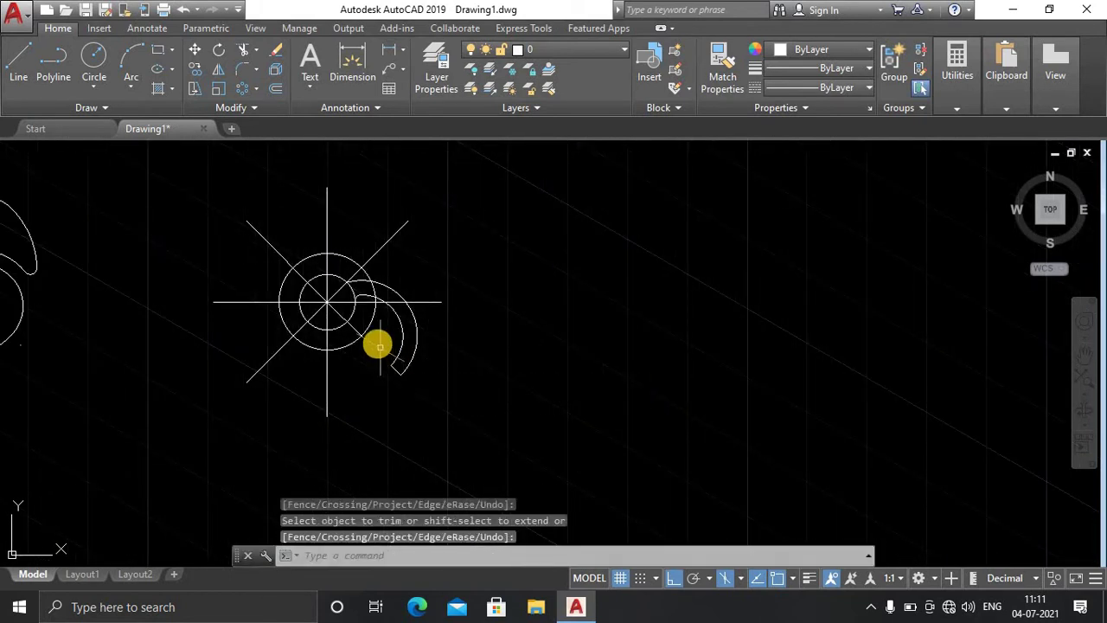
left_click(395, 323)
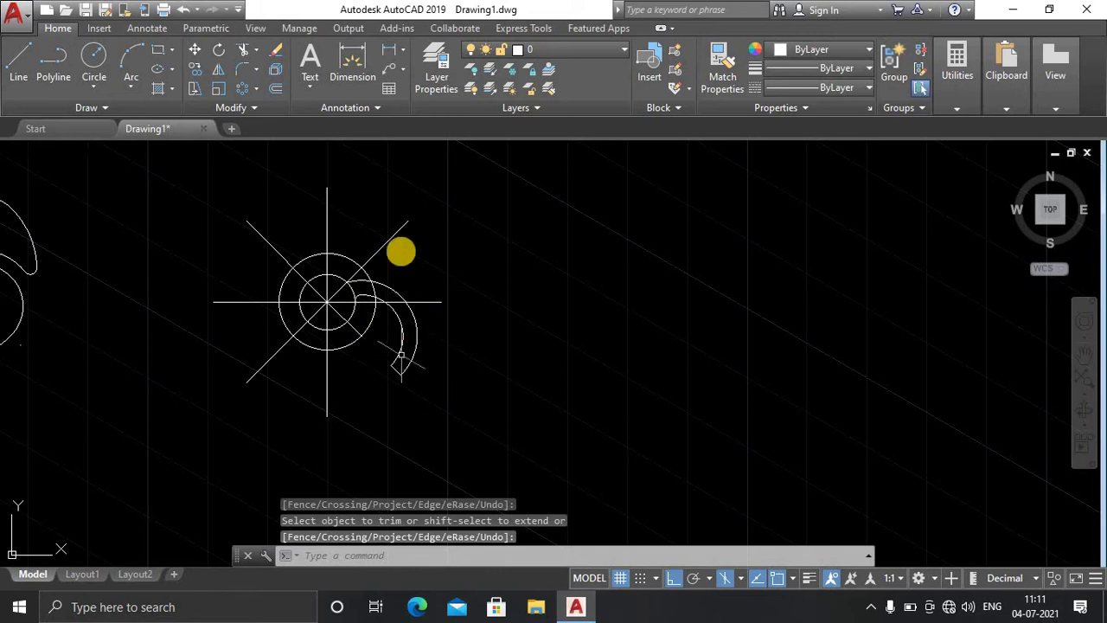
Select the blade's inner arc, outer arc, tip edge and fillet arc for a polar array.
left_click(243, 89)
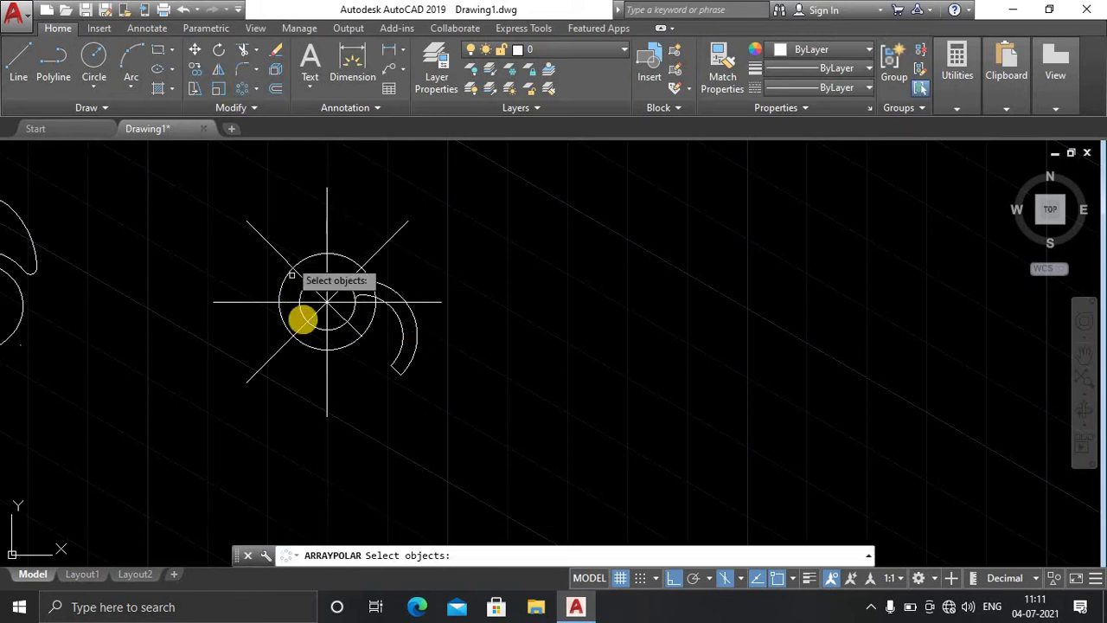
left_click(400, 340)
scroll(401, 340, "up", 3)
scroll(401, 340, "up", 1)
left_click(437, 333)
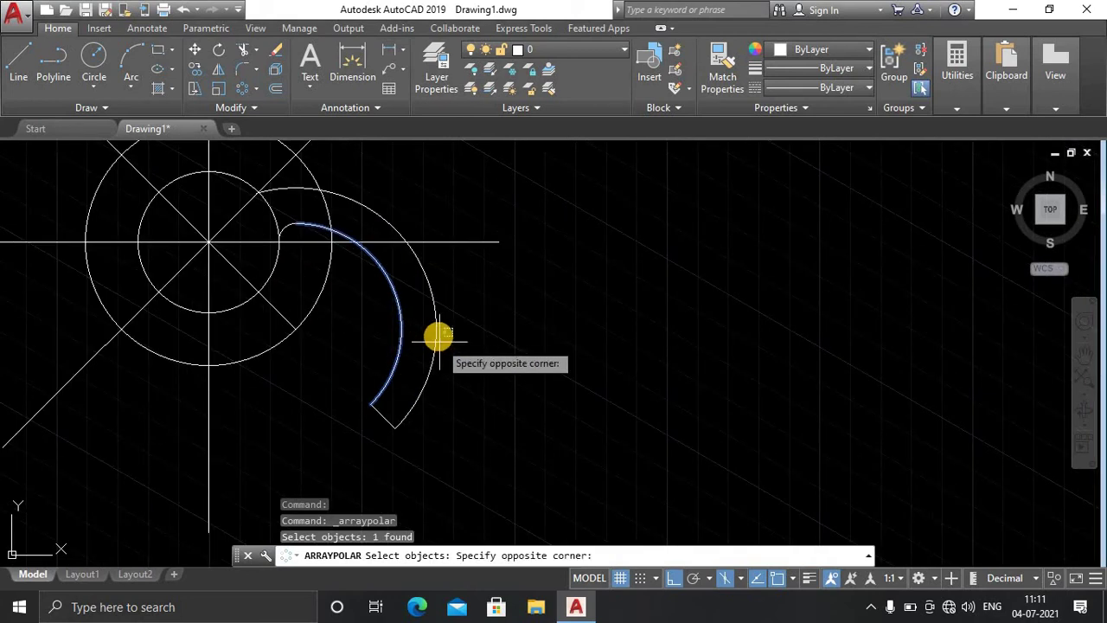
left_click(437, 320)
left_click(437, 314)
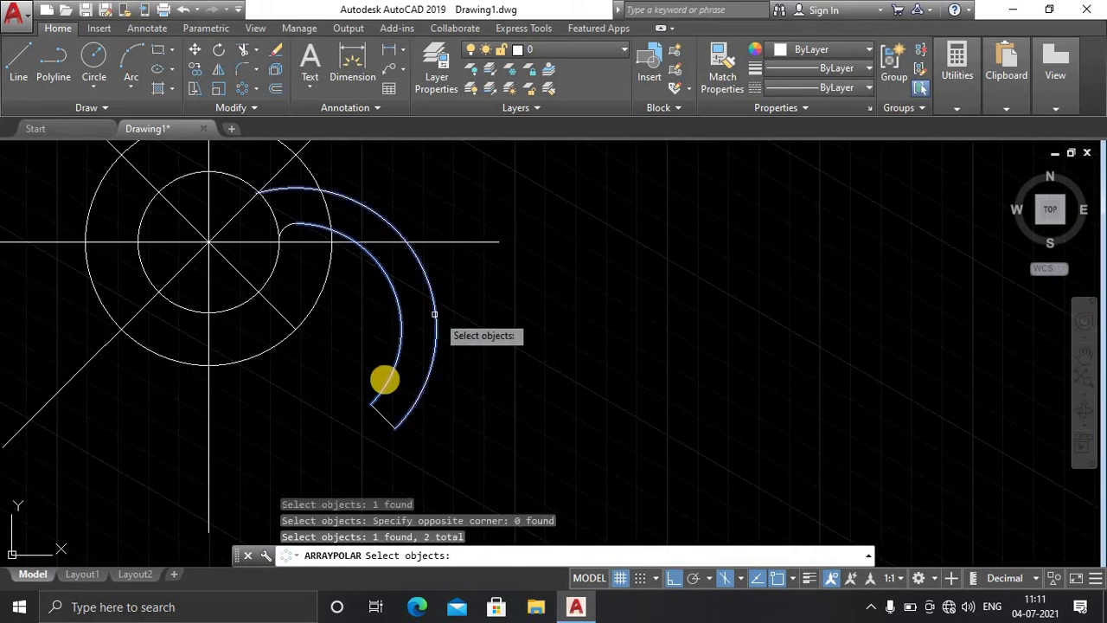
scroll(383, 407, "up", 2)
scroll(384, 437, "up", 1)
left_click(388, 462)
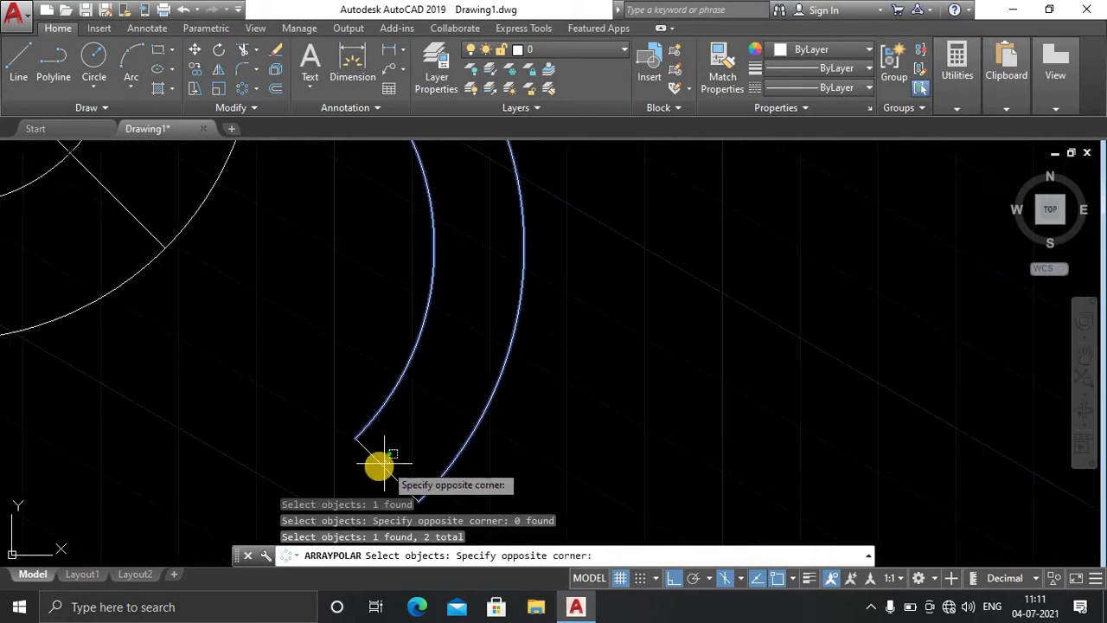
left_click(366, 401)
scroll(329, 260, "down", 3)
scroll(322, 256, "up", 1)
scroll(259, 251, "up", 1)
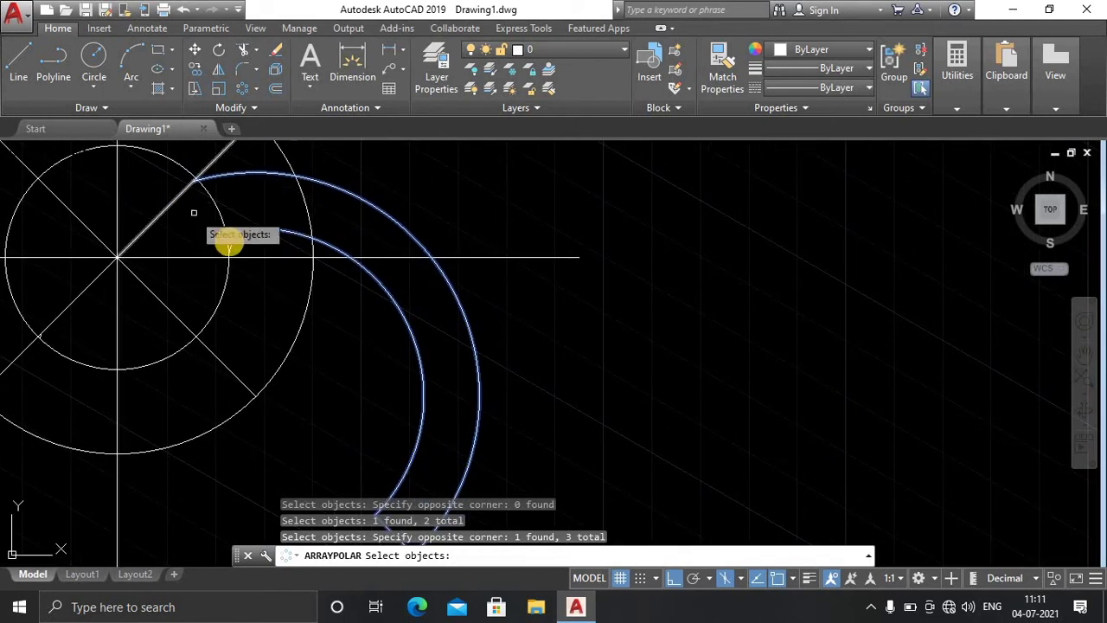
scroll(231, 242, "up", 1)
left_click(239, 233)
scroll(239, 233, "down", 4)
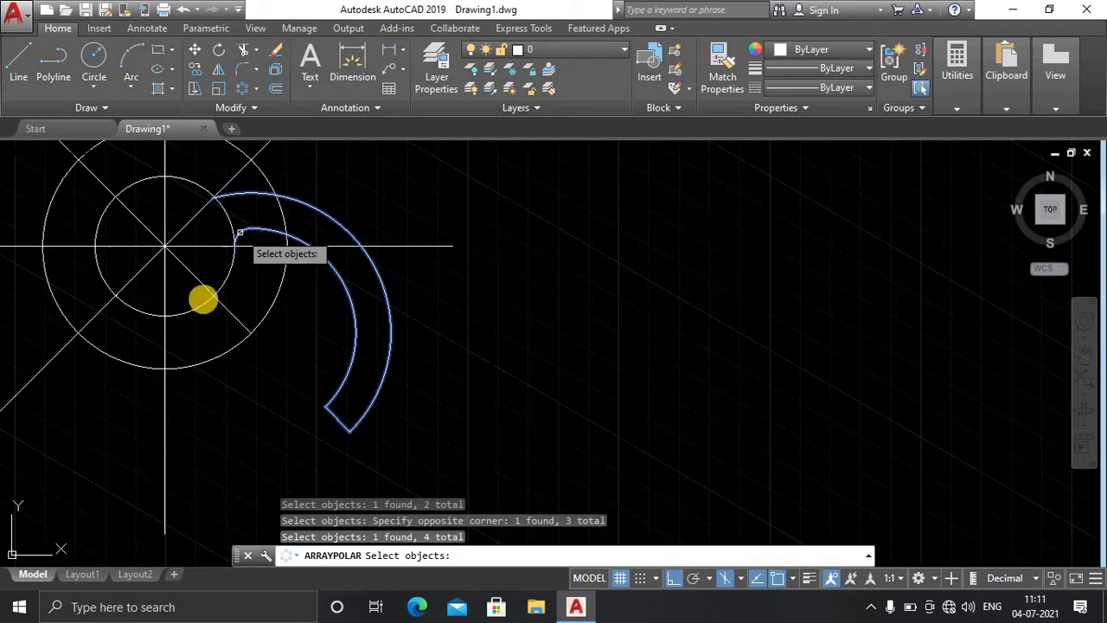
key("Return")
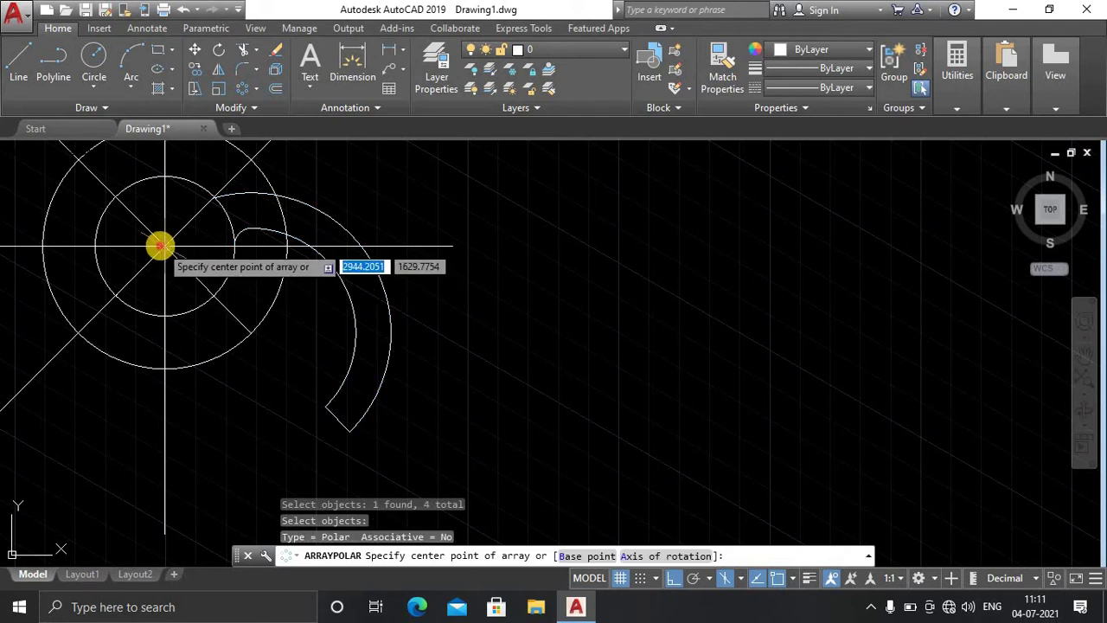
Centre the array on the hub with 4 items spaced 90° apart and close it.
left_click(162, 248)
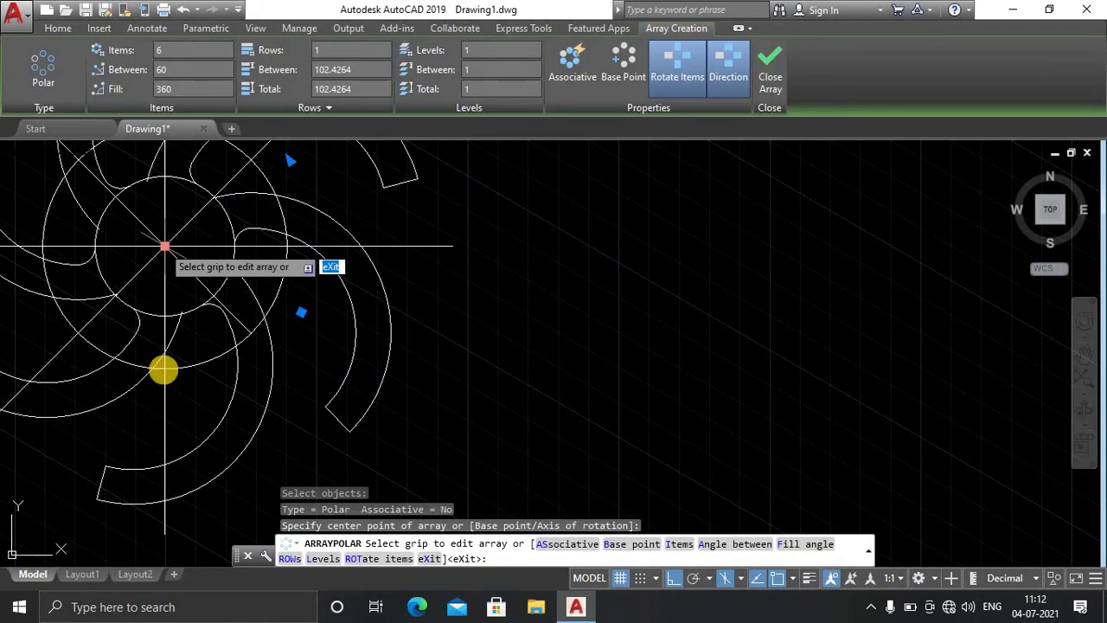
scroll(215, 201, "up", 2)
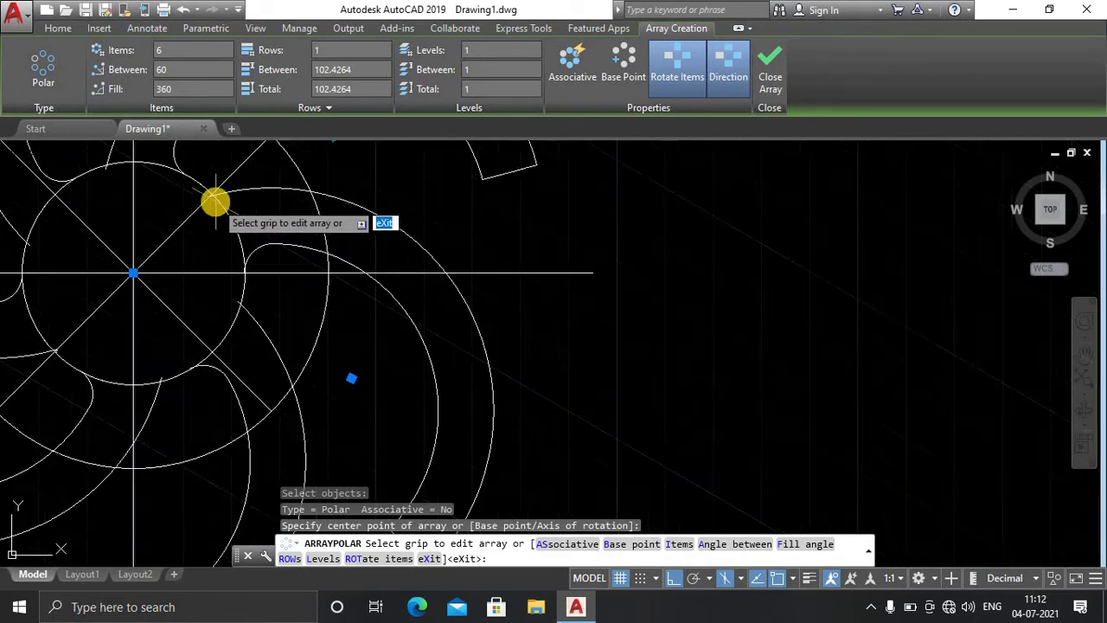
scroll(216, 202, "down", 2)
scroll(229, 305, "down", 4)
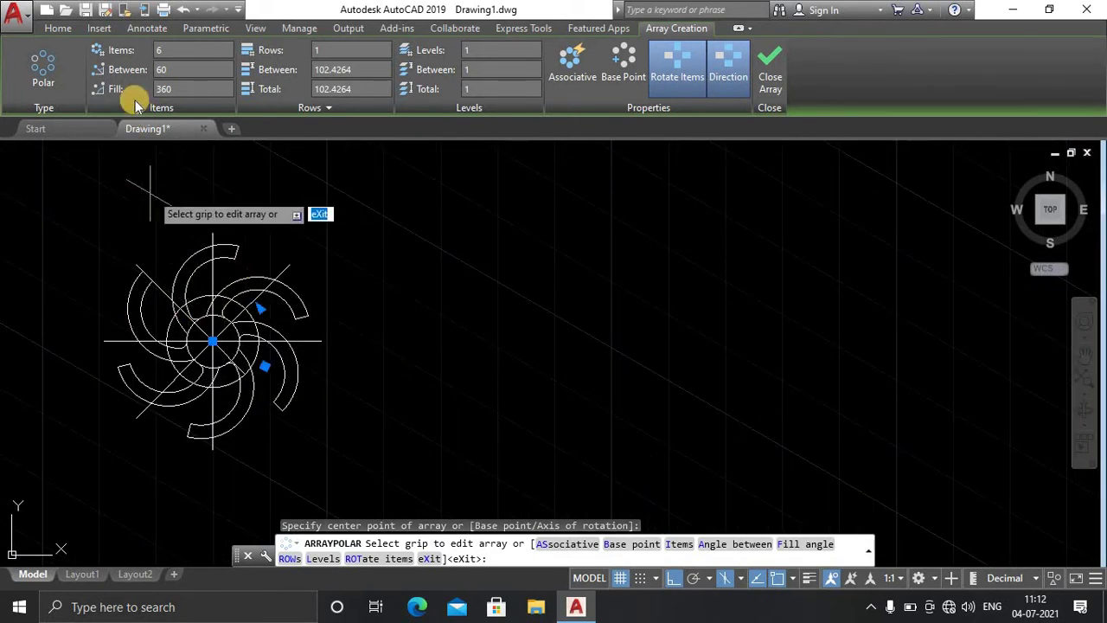
left_click(161, 60)
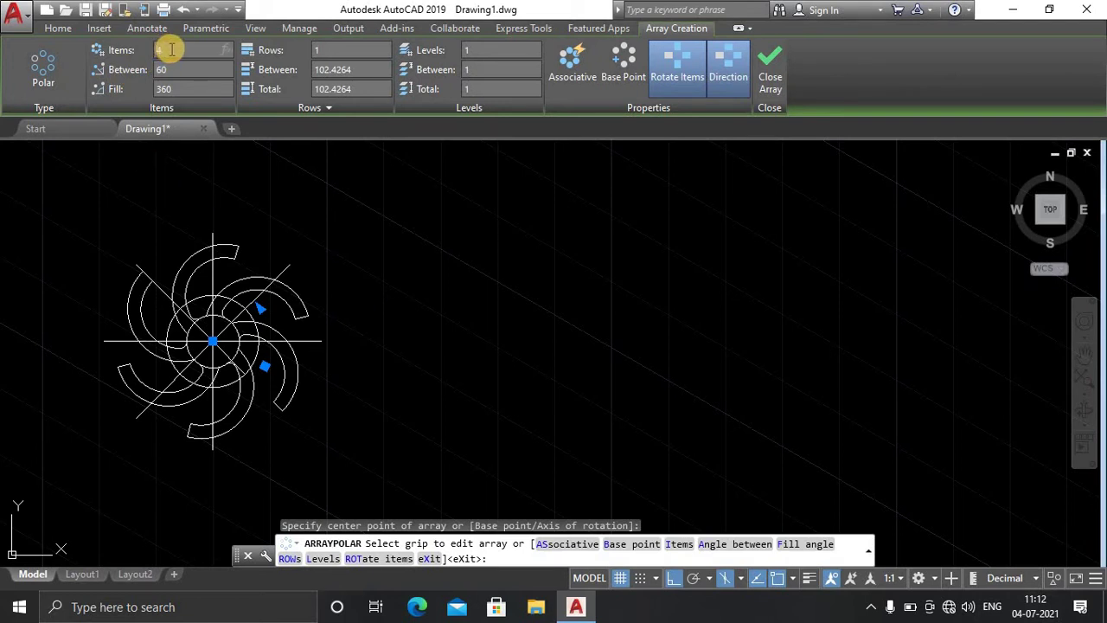
key("Return")
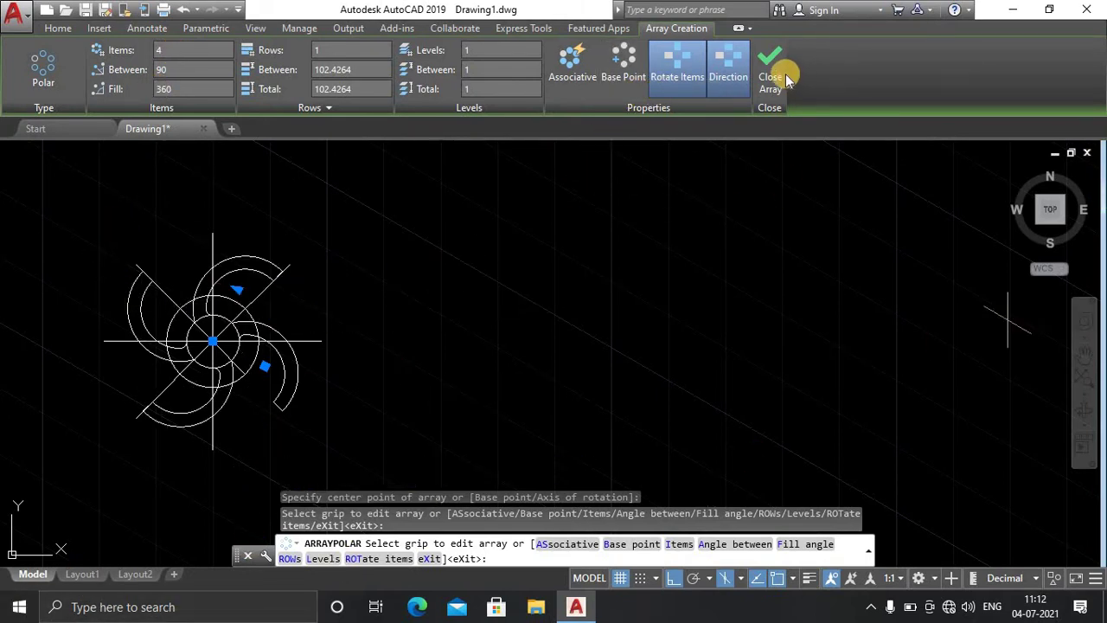
left_click(781, 76)
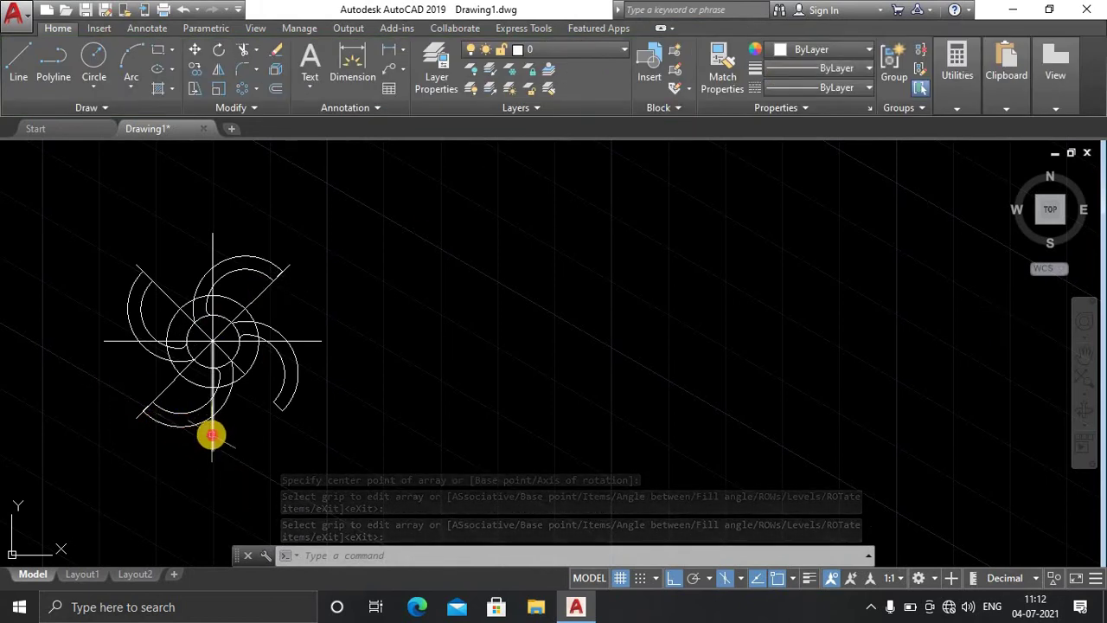
Delete the lower and upper vertical construction lines through the hub.
left_click(212, 435)
key("Delete")
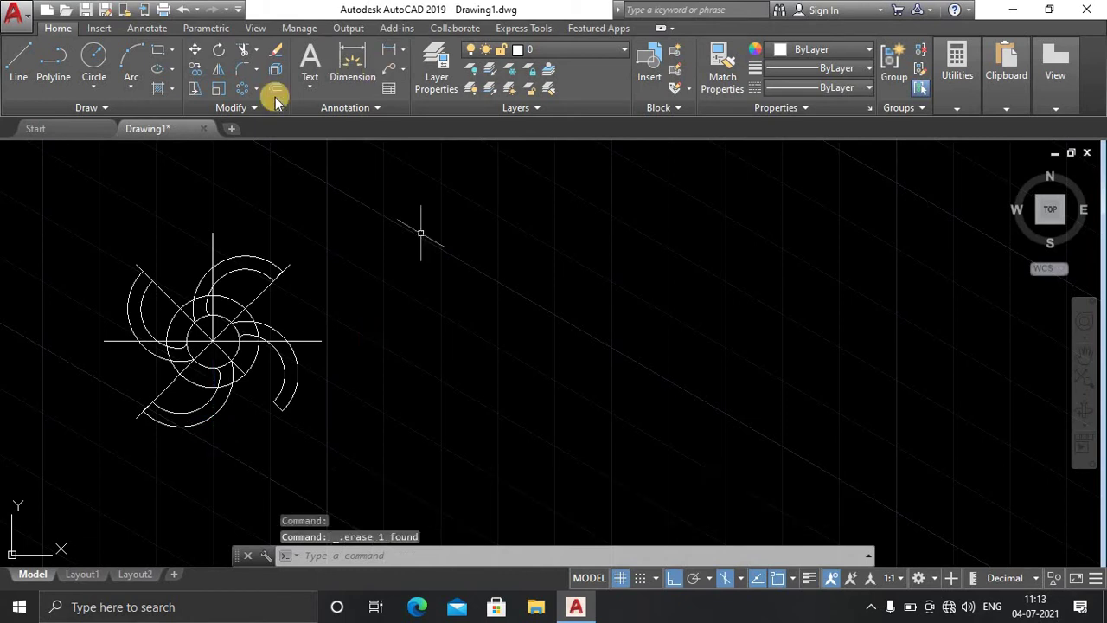
left_click(210, 240)
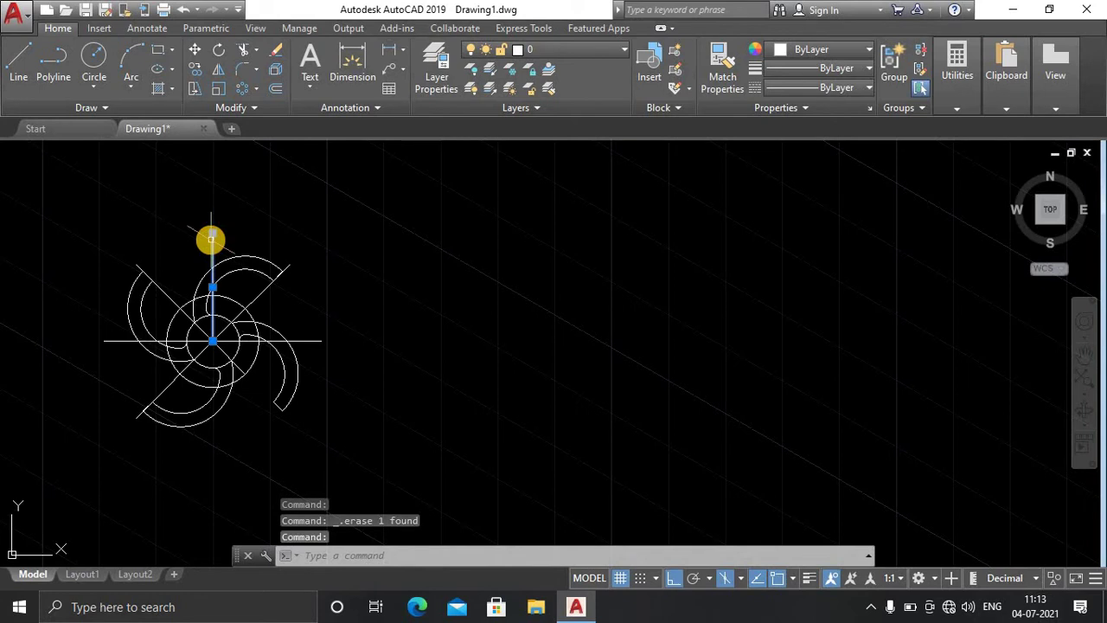
key("Delete")
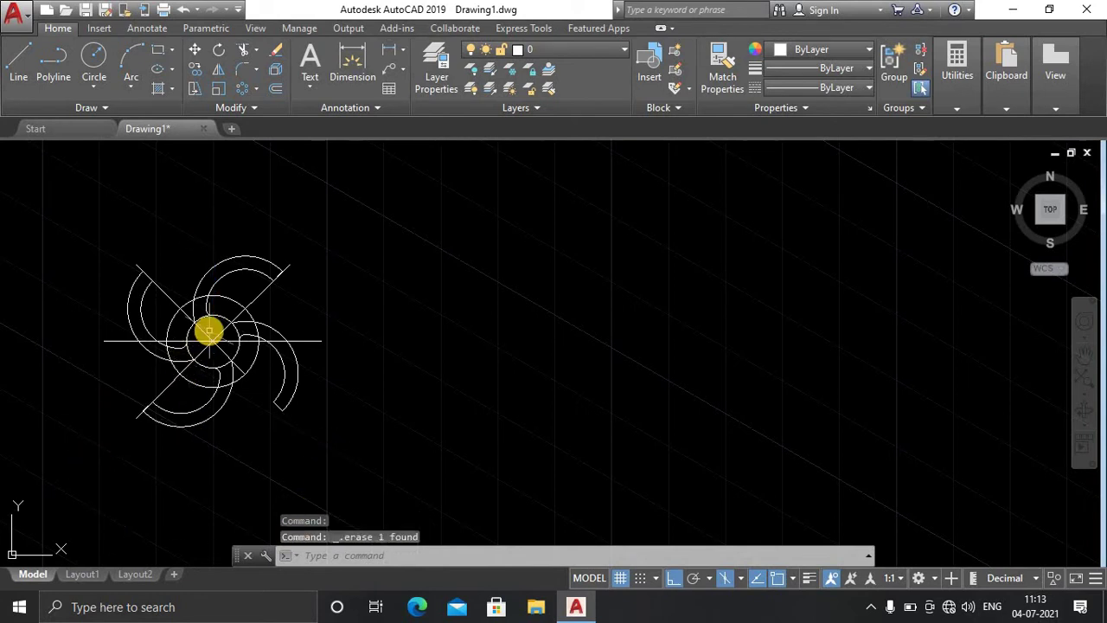
Draw a radius-65 circle centred on the hub around the blades.
left_click(94, 57)
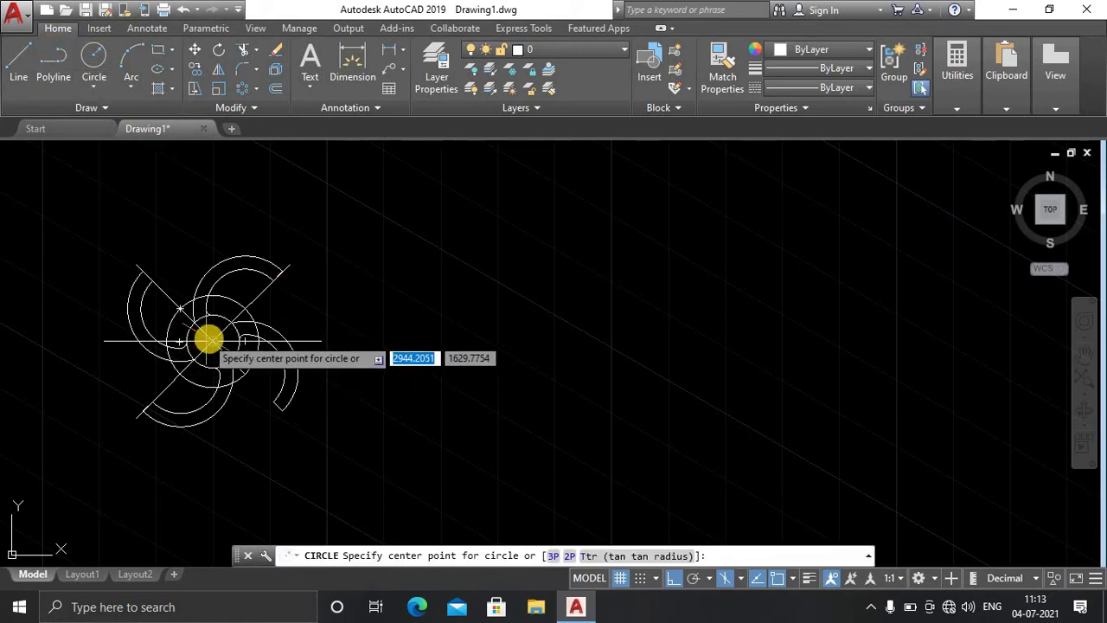
left_click(214, 342)
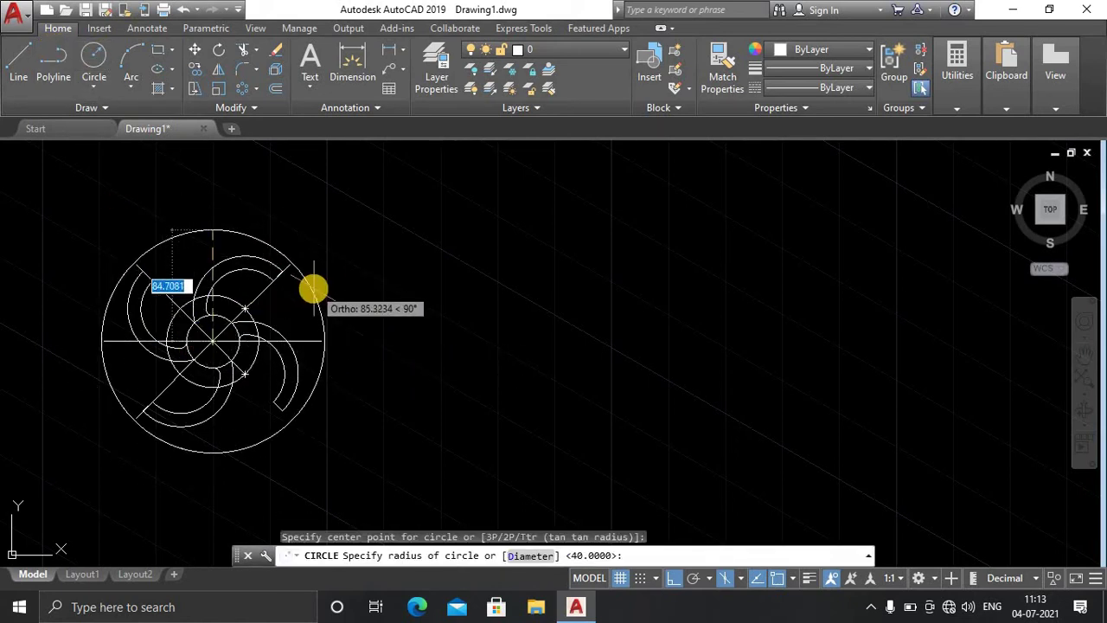
type("65")
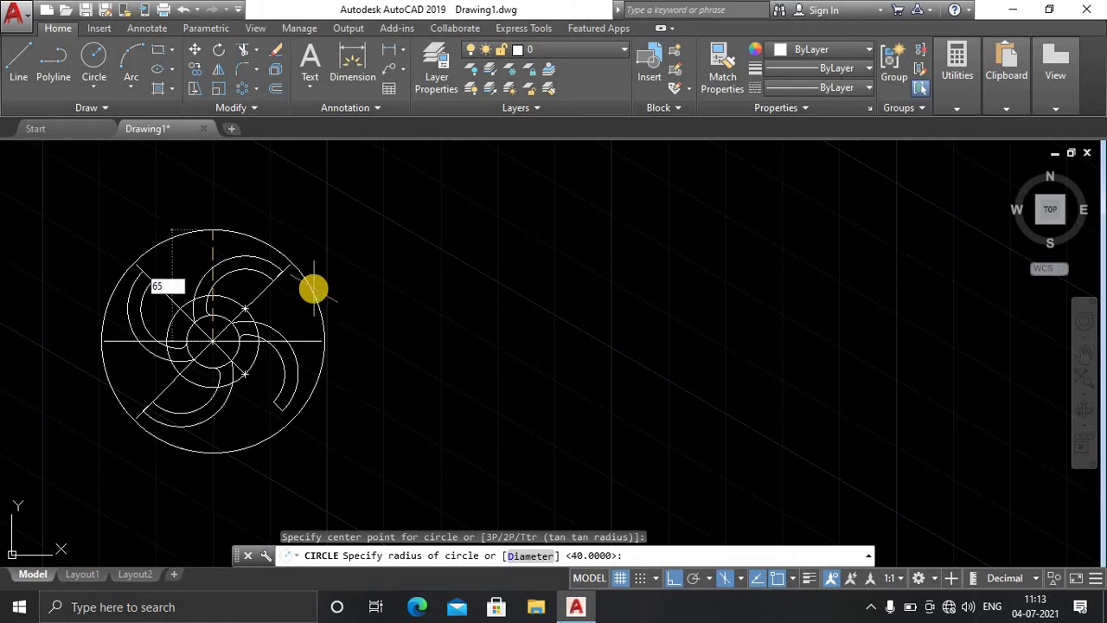
key("Return")
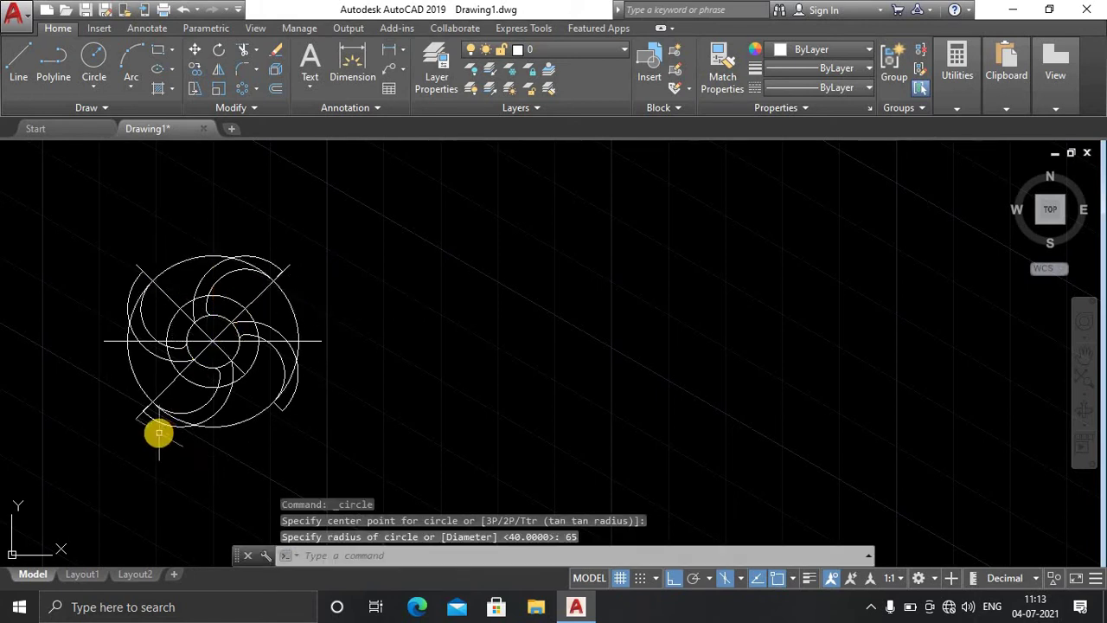
scroll(99, 354, "up", 1)
scroll(95, 357, "up", 1)
scroll(94, 359, "up", 1)
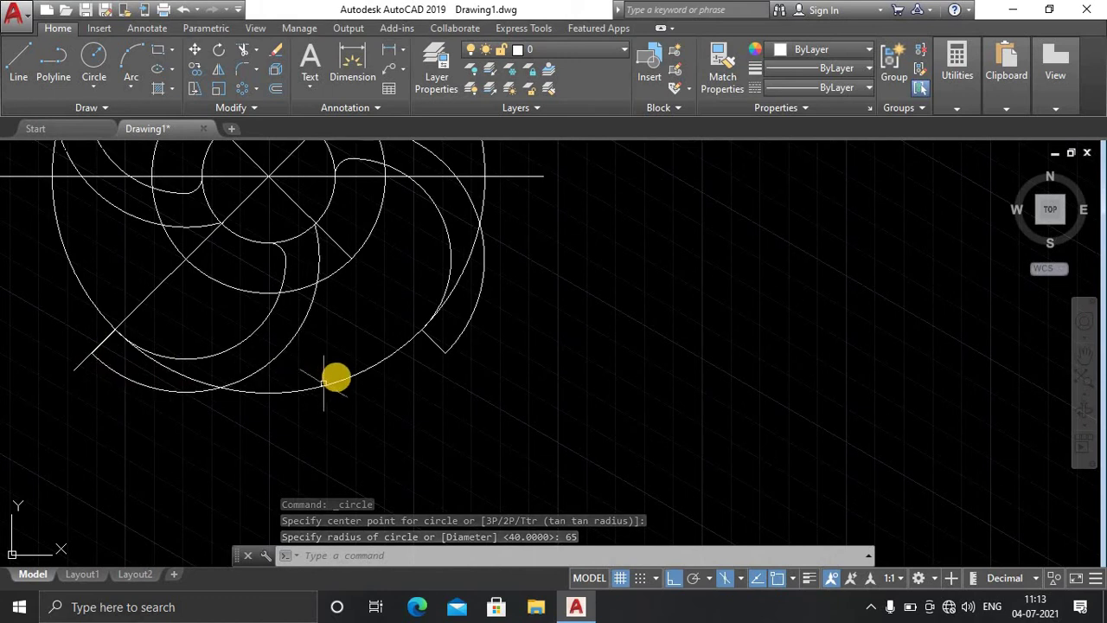
scroll(338, 372, "down", 2)
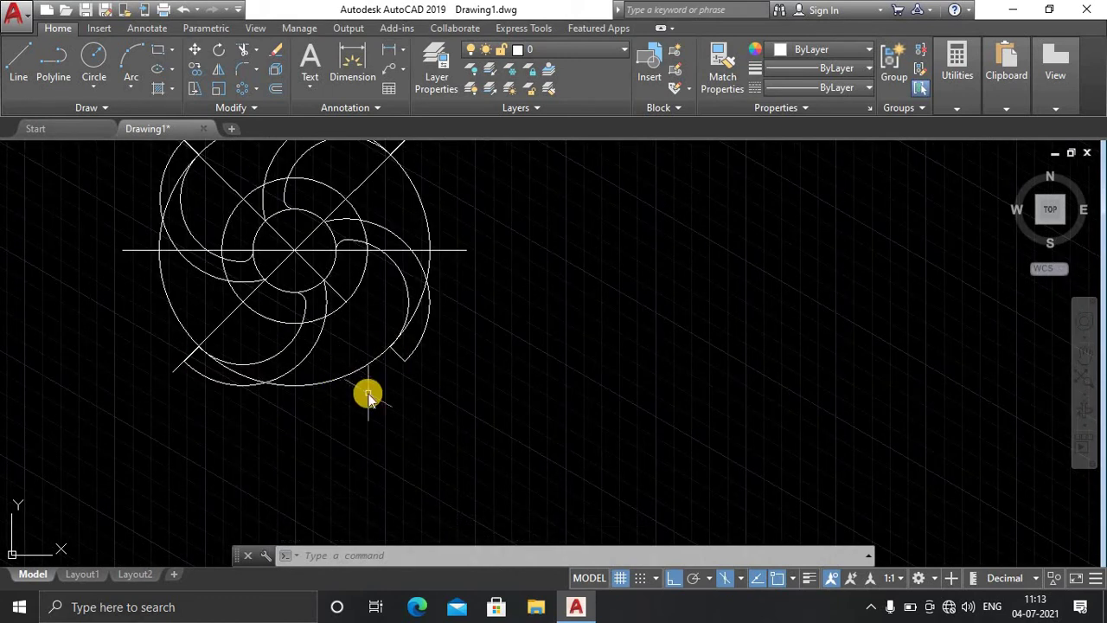
Trim the radius-65 rim's lower-right, lower-left, lower and right arcs between the blade tips.
type("tri")
key("Return")
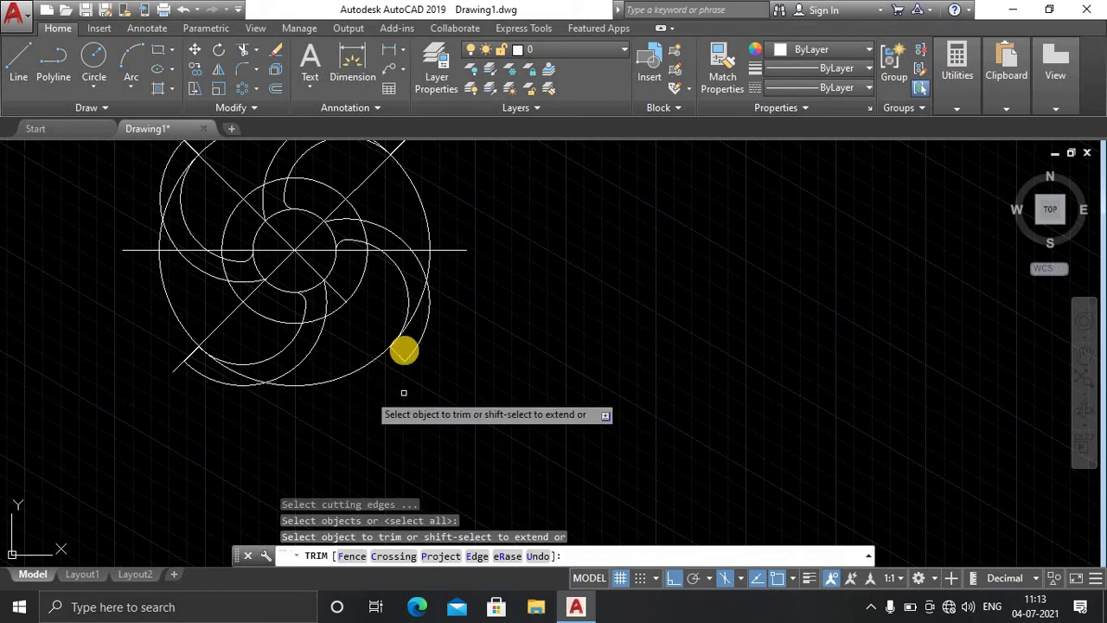
left_click(404, 348)
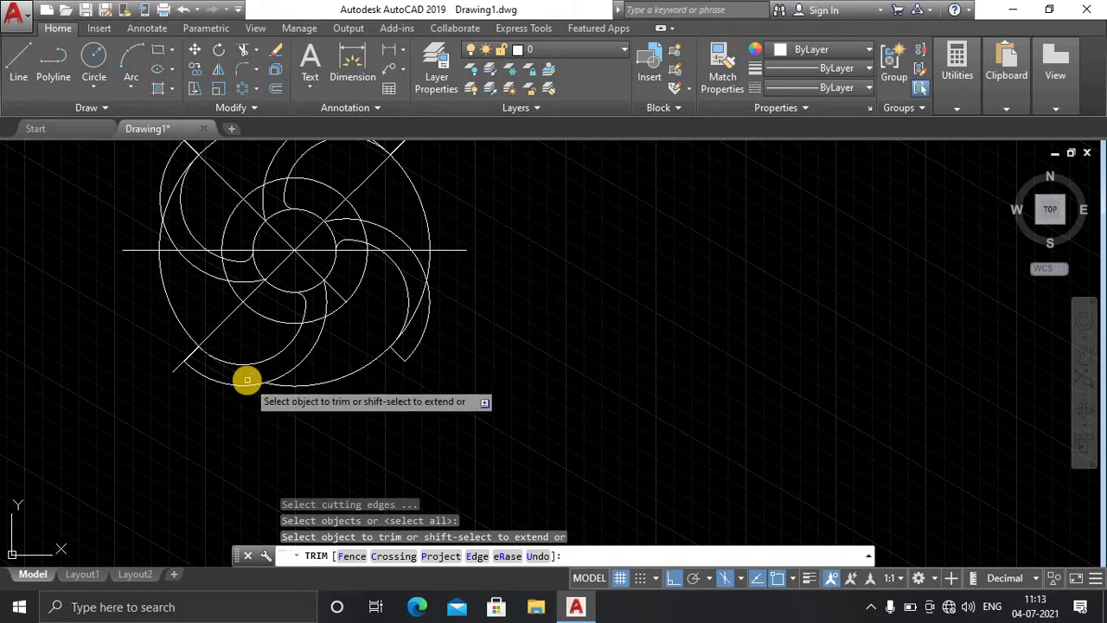
left_click(248, 378)
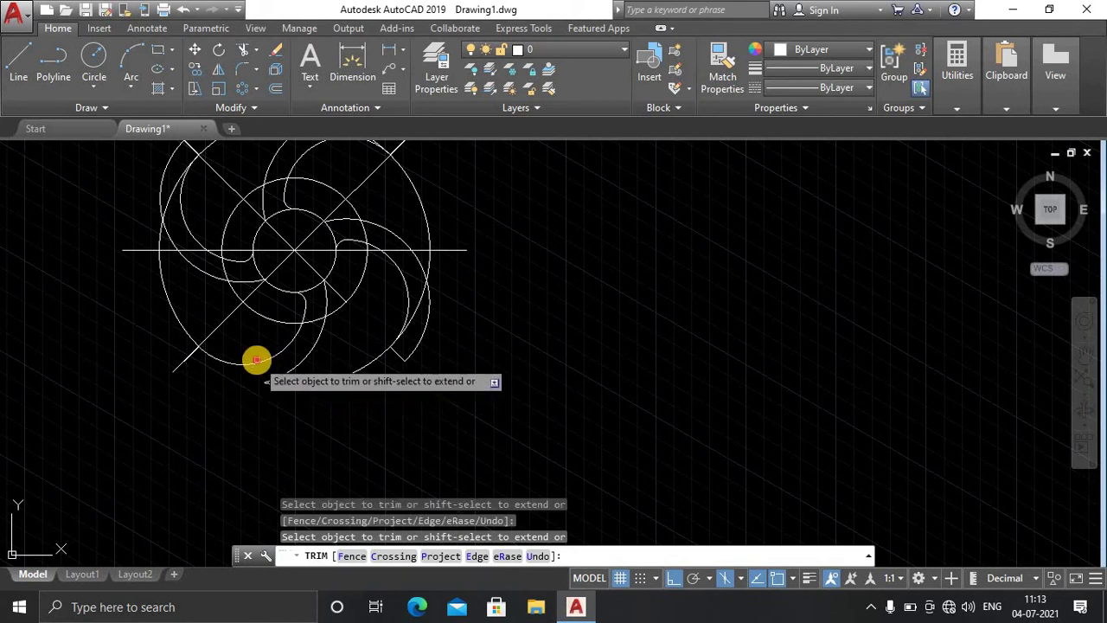
left_click(255, 362)
left_click(258, 361)
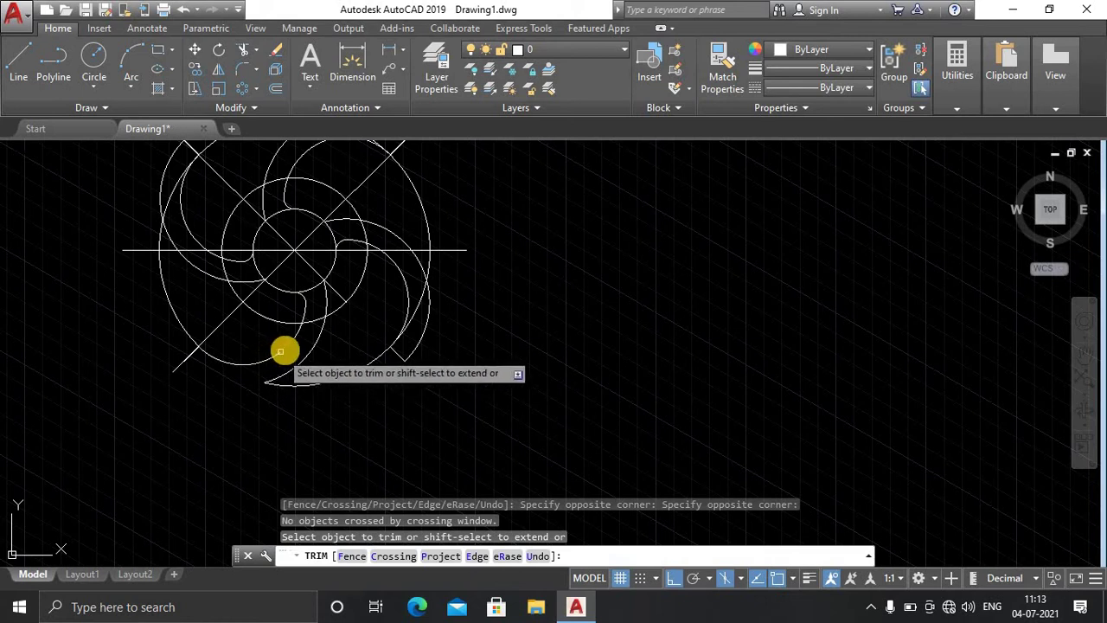
left_click(294, 342)
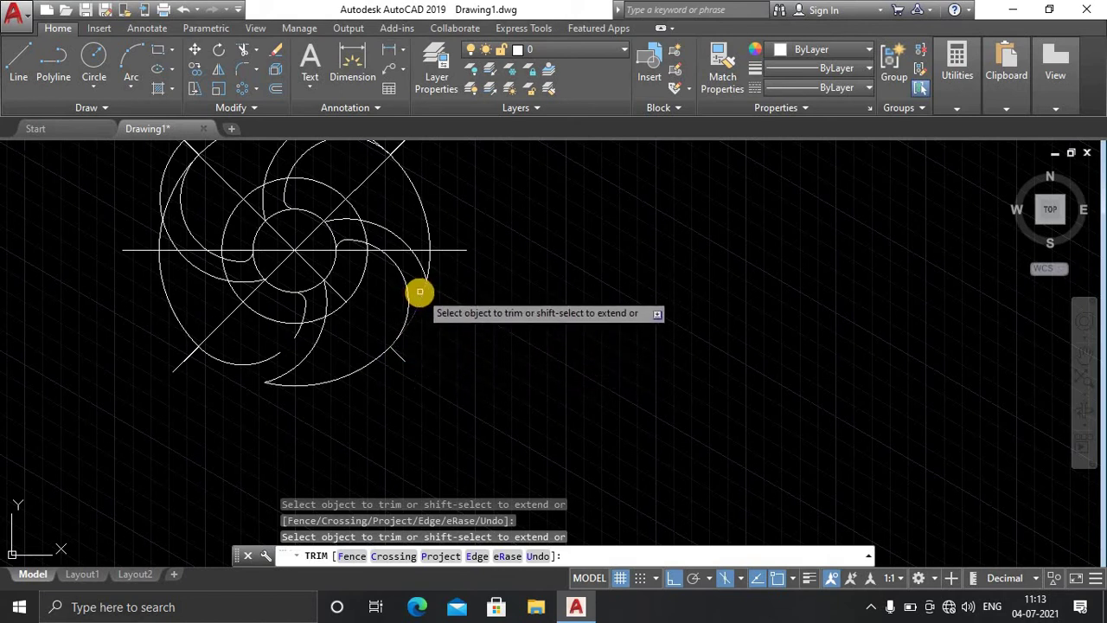
left_click(419, 292)
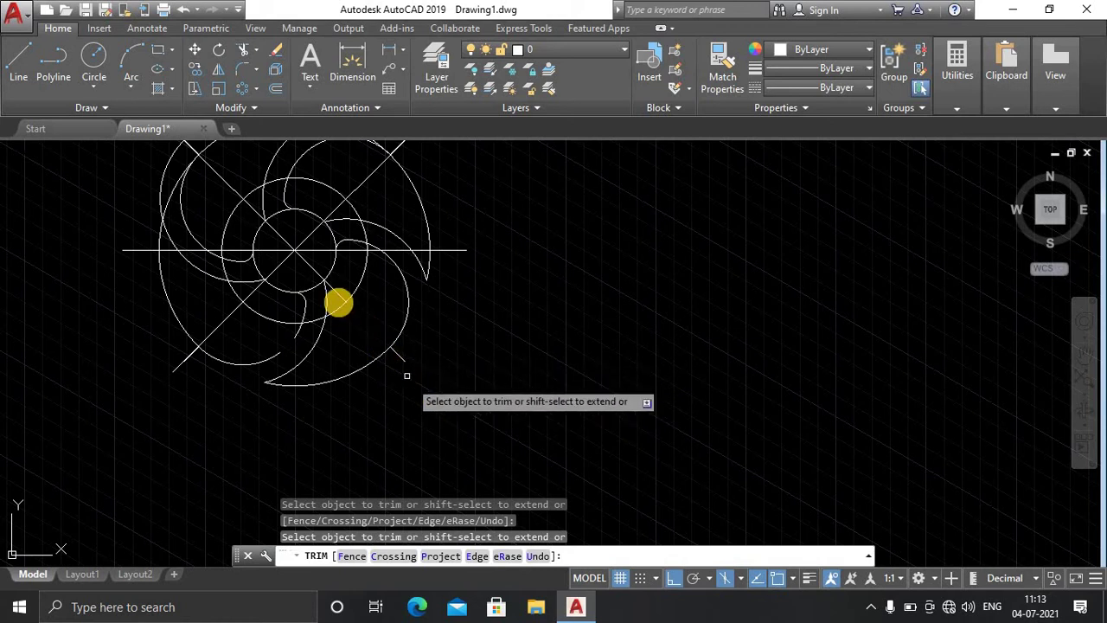
left_click(342, 283)
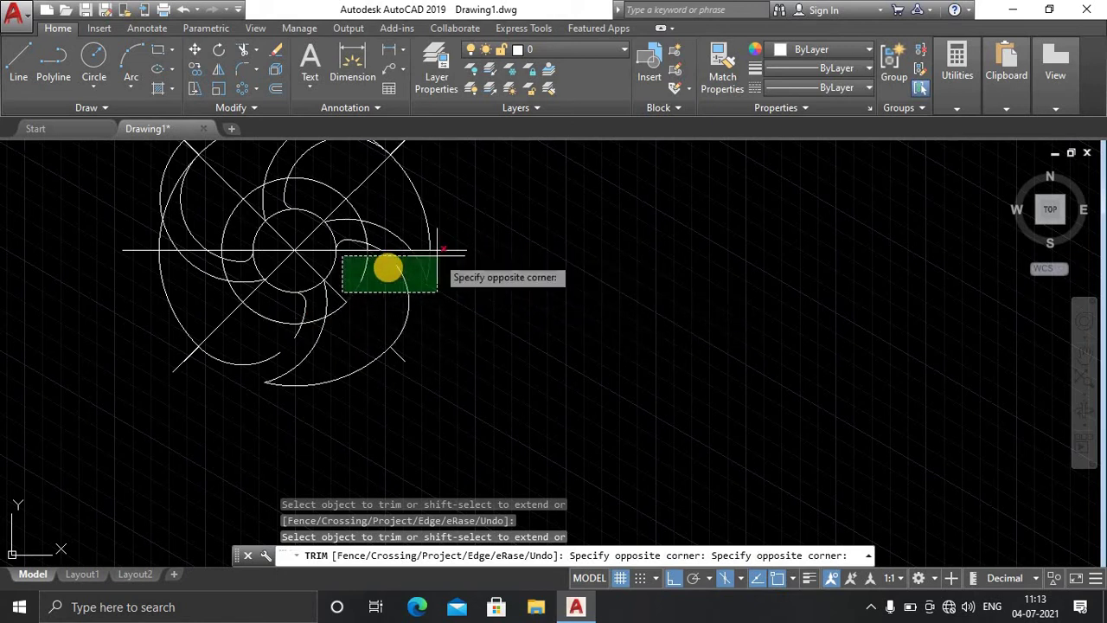
left_click(350, 286)
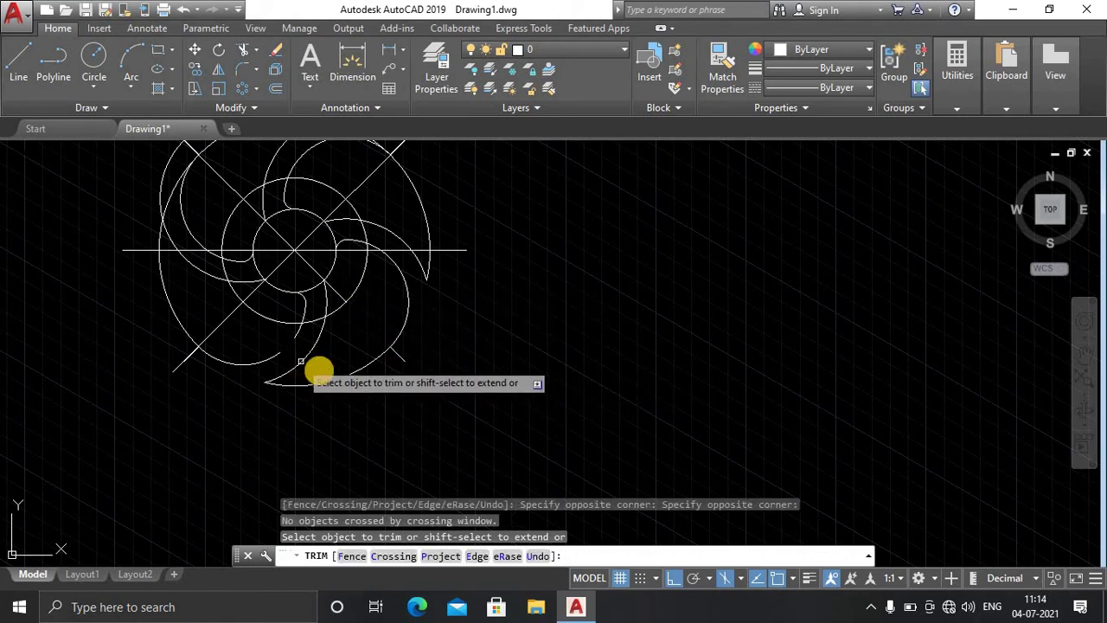
key("Return")
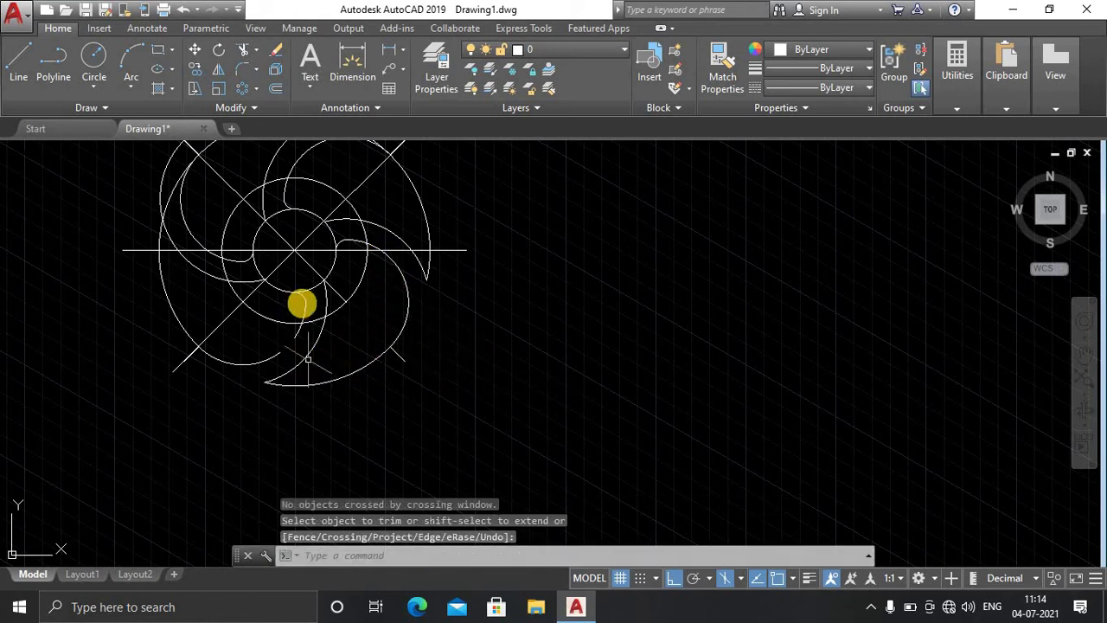
Erase the upper-right construction arcs and lines with a window selection.
scroll(358, 291, "down", 2)
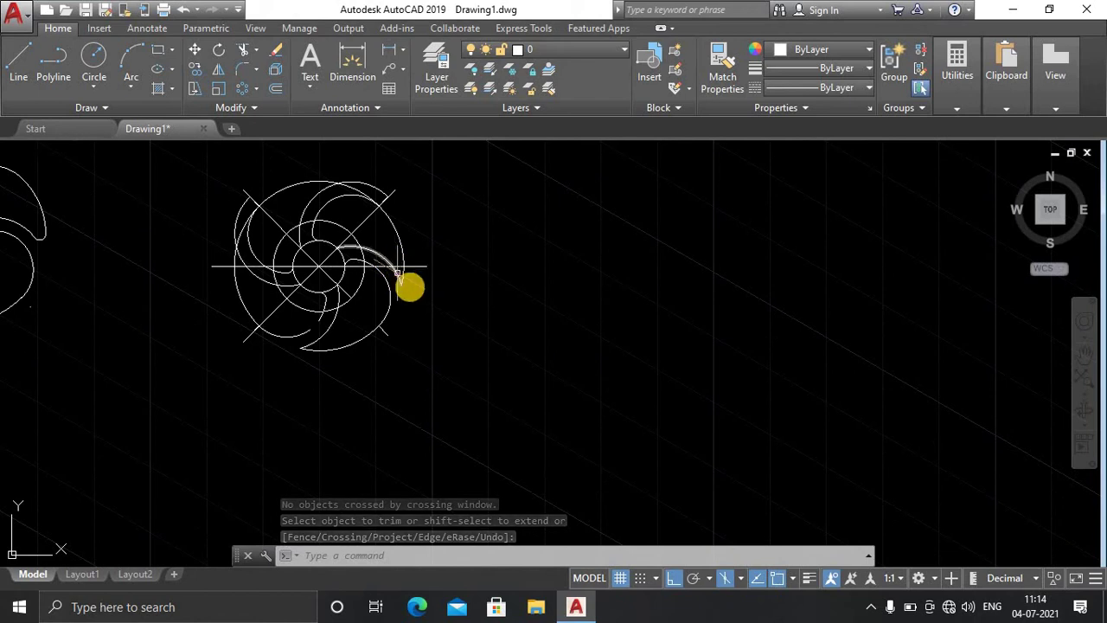
left_click_drag(452, 283, 303, 184)
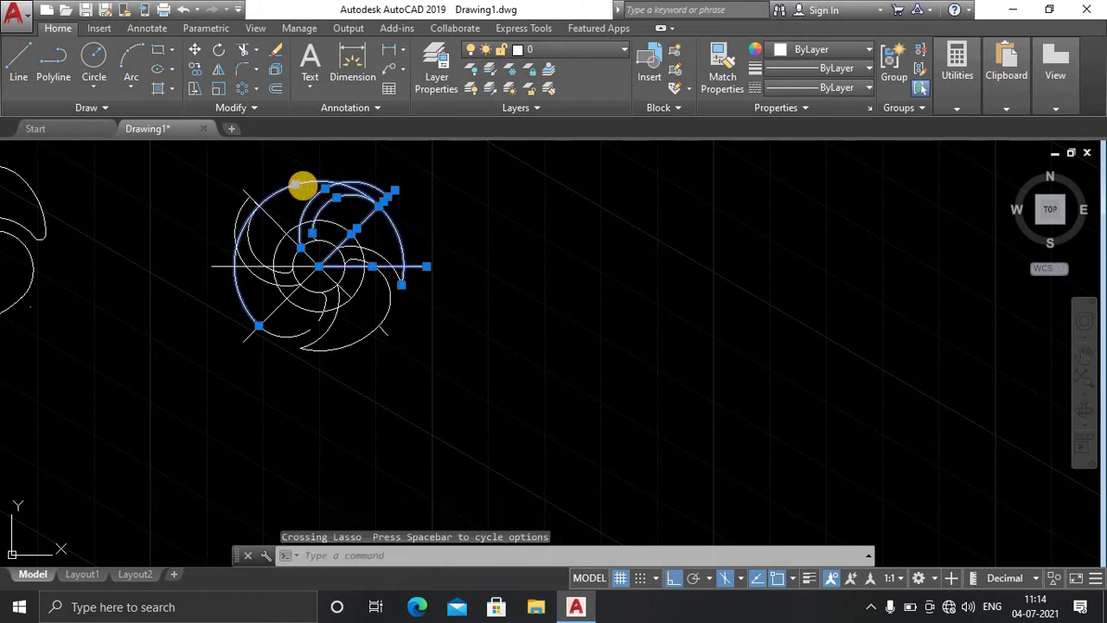
key("Delete")
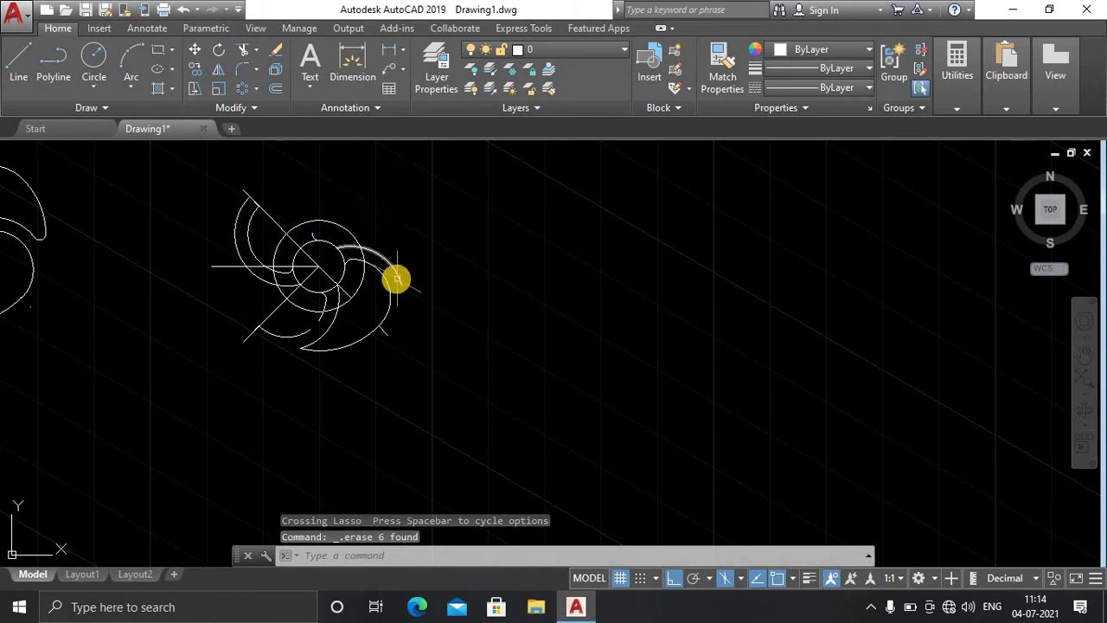
Erase eight more objects: the blade-side, lower and left arcs plus the horizontal line.
left_click(395, 272)
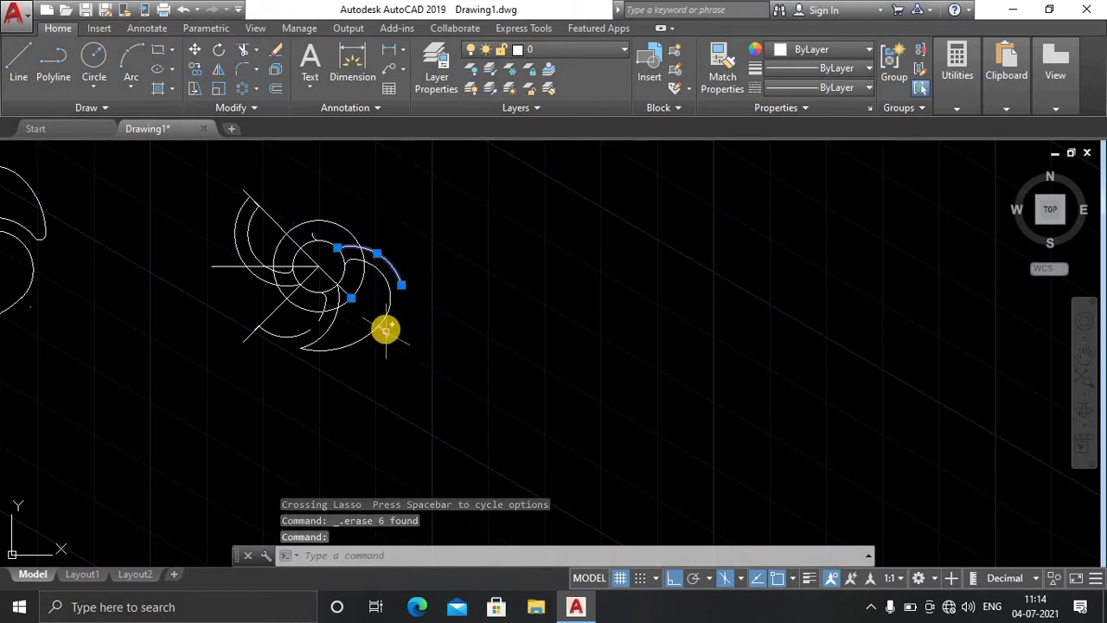
left_click(383, 333)
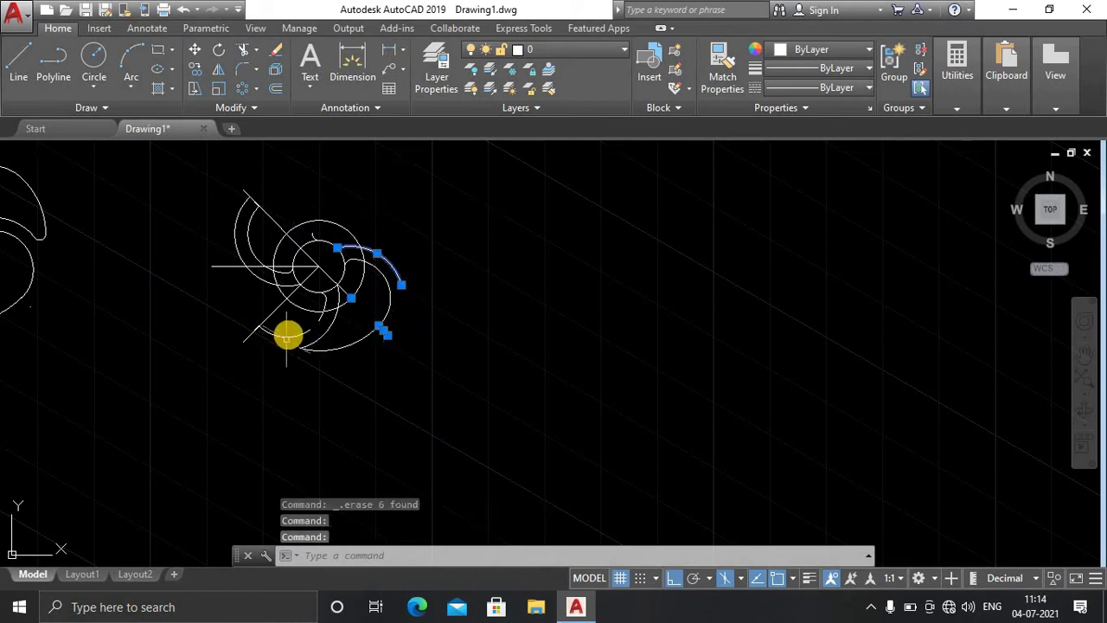
left_click(287, 337)
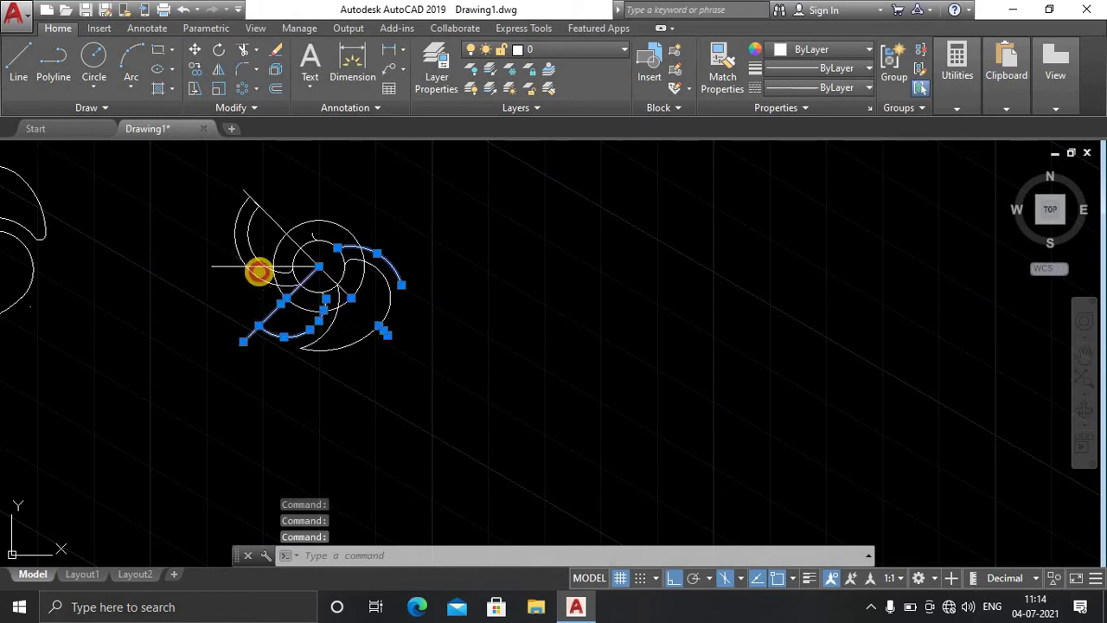
left_click(259, 272)
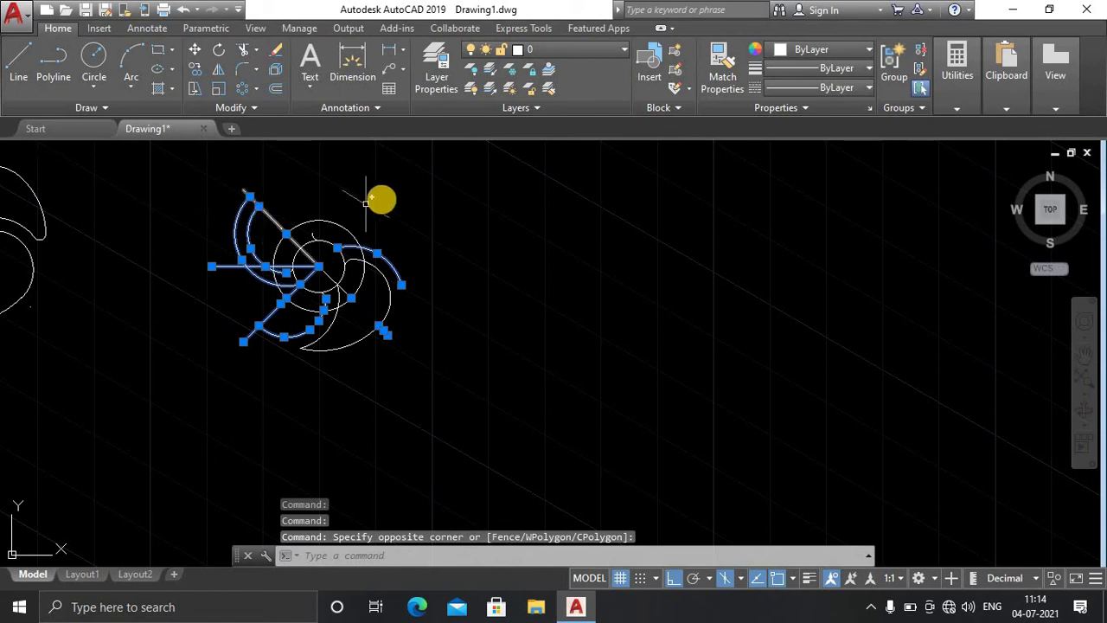
key("Delete")
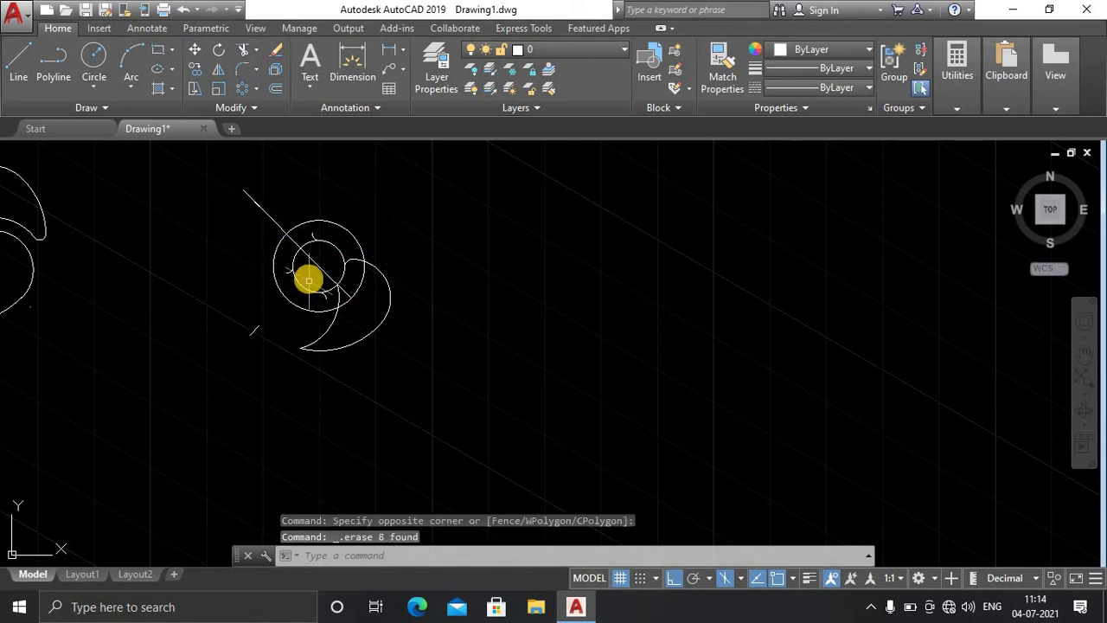
Erase the small leftover arc, the short centre line and the long diagonal construction line.
scroll(309, 279, "up", 3)
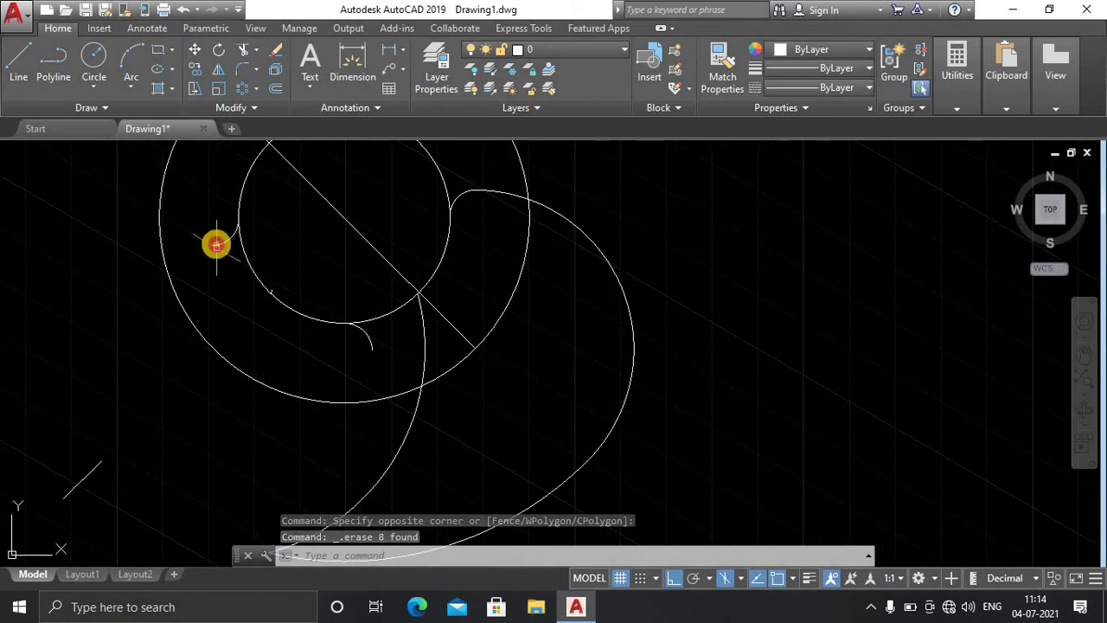
left_click(215, 245)
left_click(328, 337)
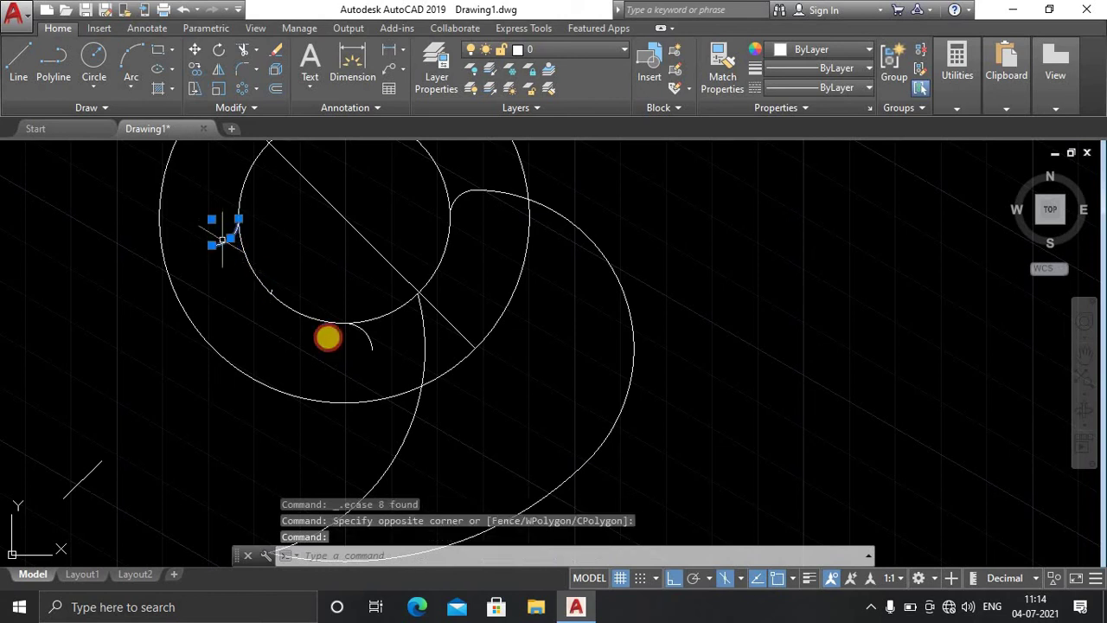
scroll(346, 329, "up", 2)
scroll(329, 312, "down", 5)
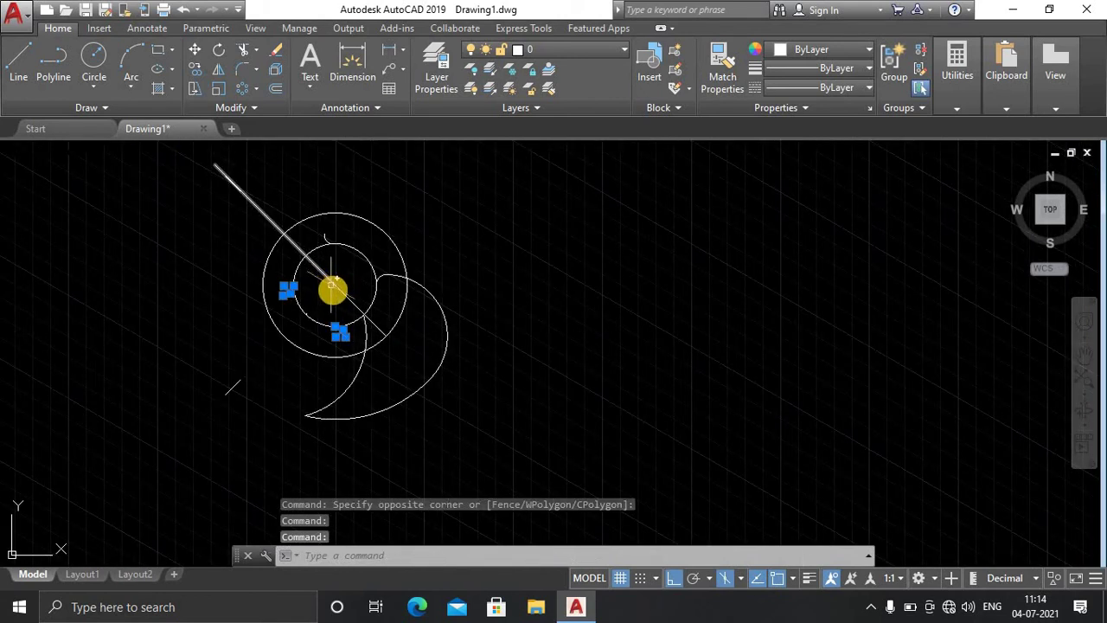
left_click(336, 284)
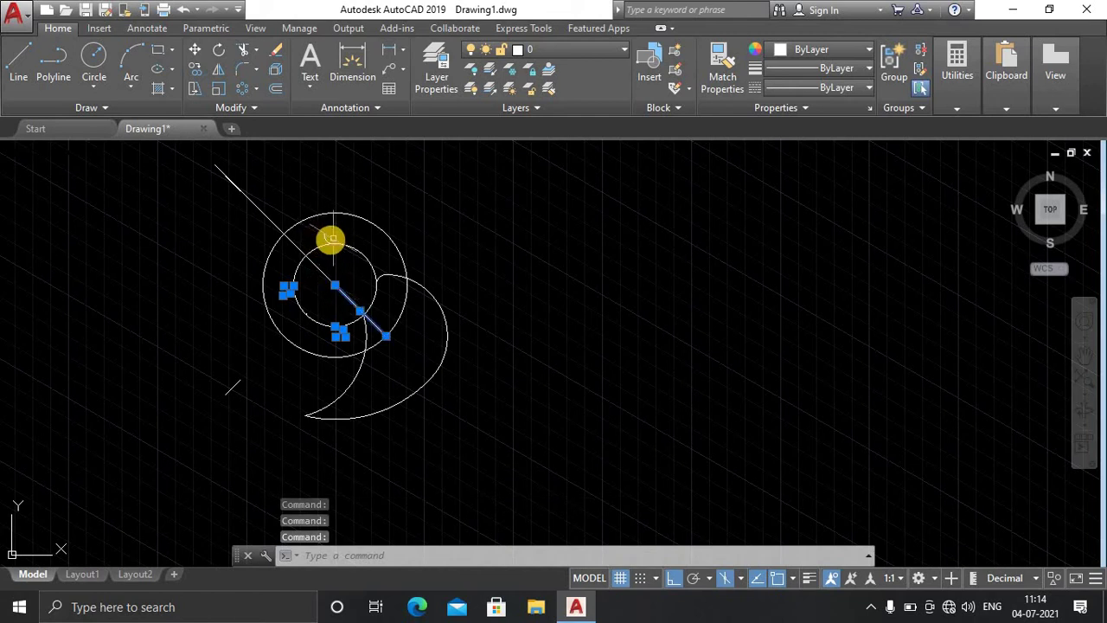
left_click(291, 243)
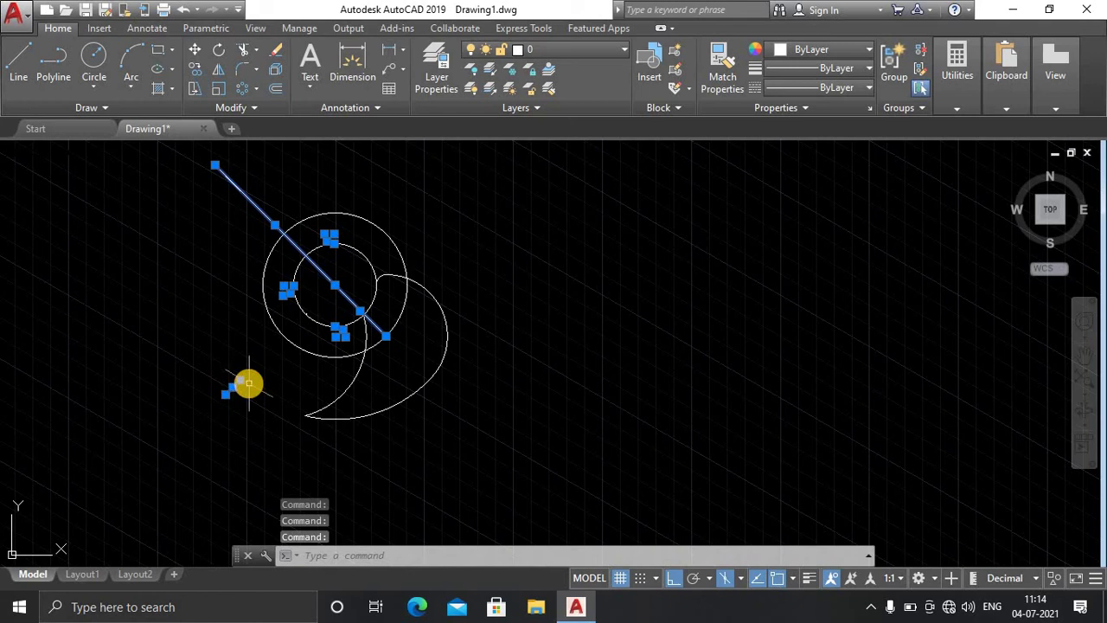
key("Delete")
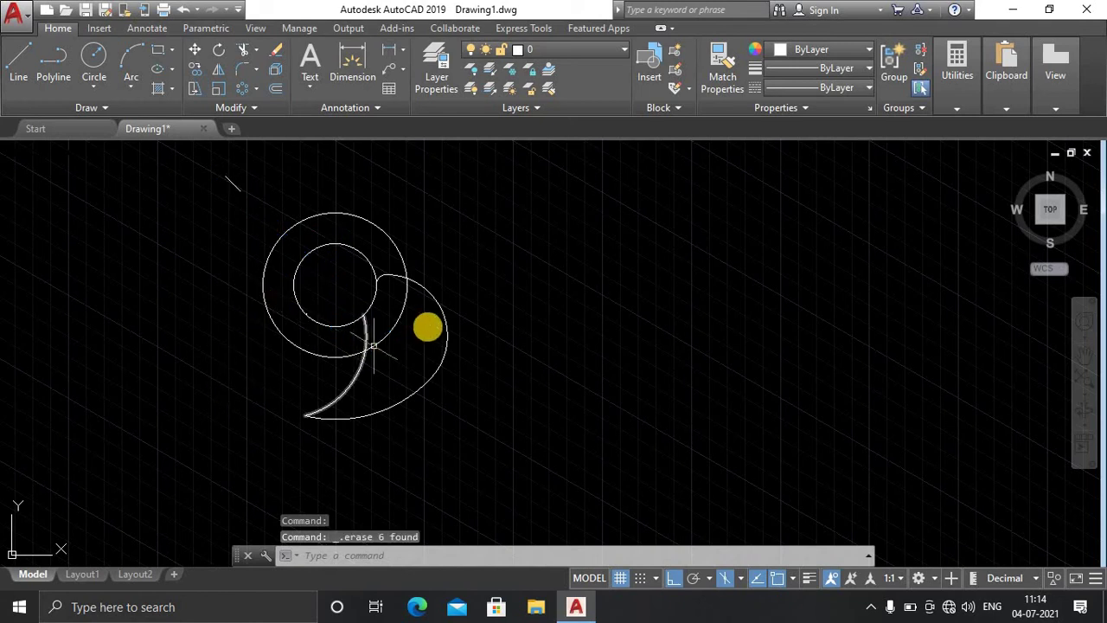
scroll(384, 302, "up", 2)
scroll(378, 301, "down", 2)
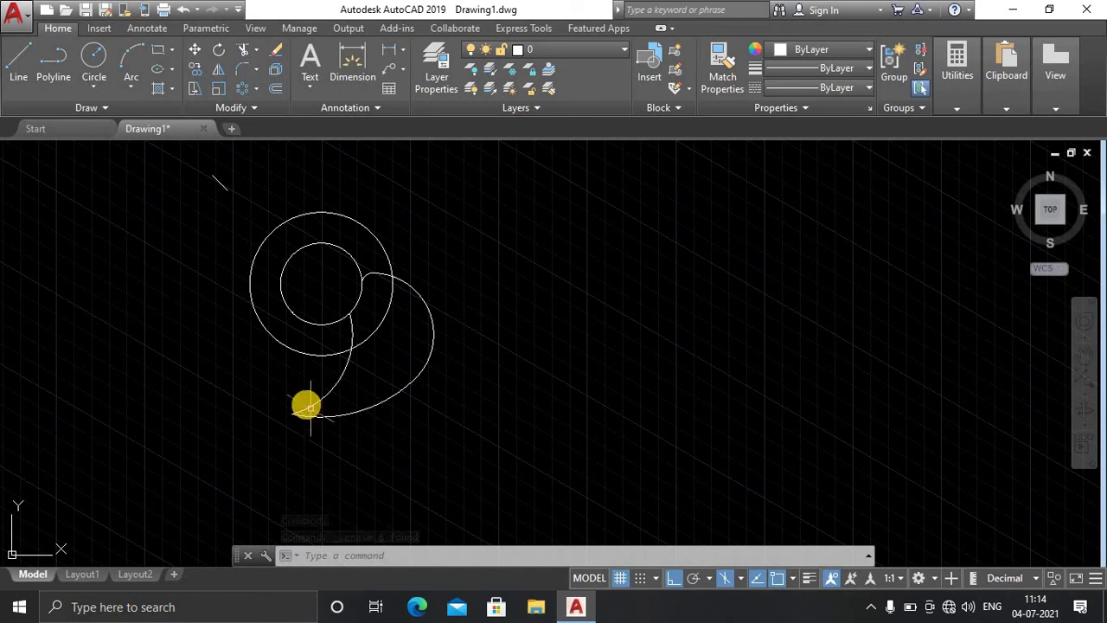
left_click(306, 404)
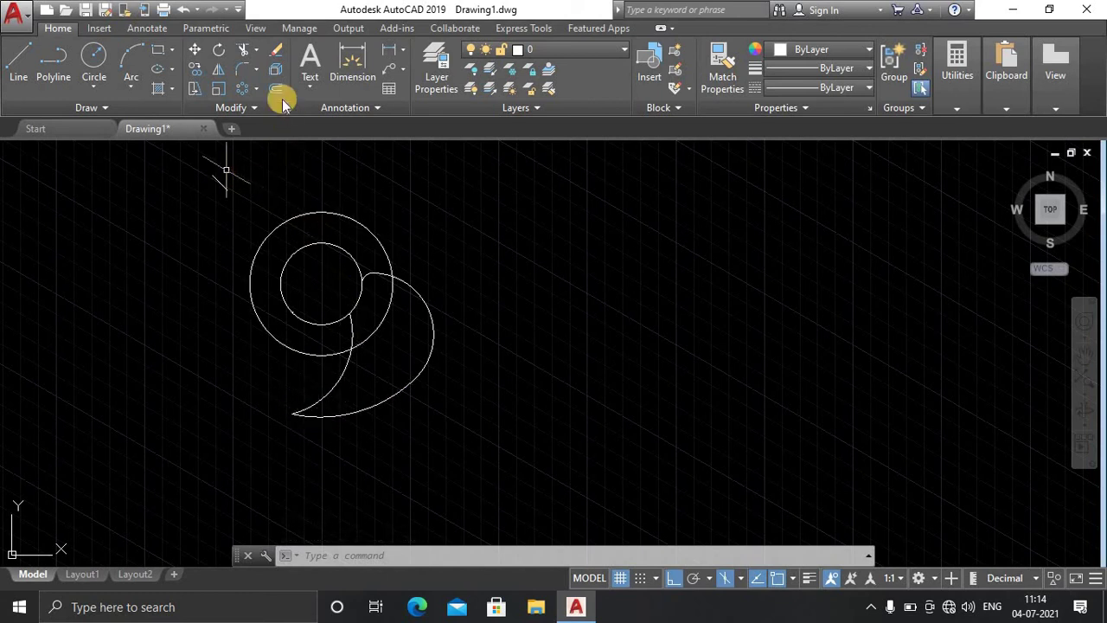
Fillet the blade's inner and outer arcs to round its pointed lower tip.
left_click(243, 71)
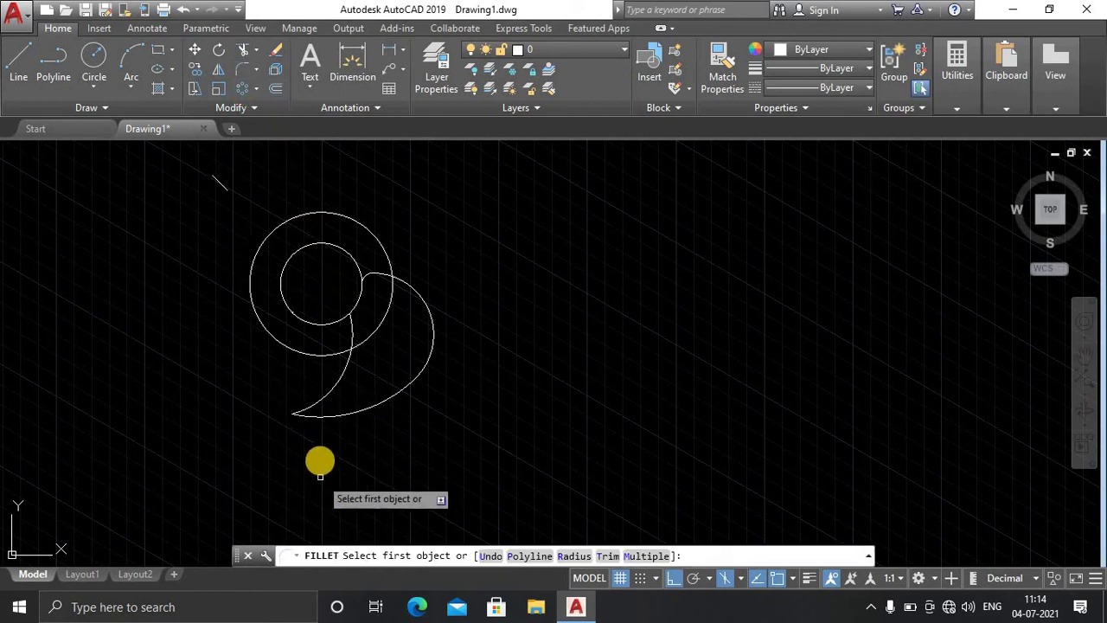
left_click(330, 415)
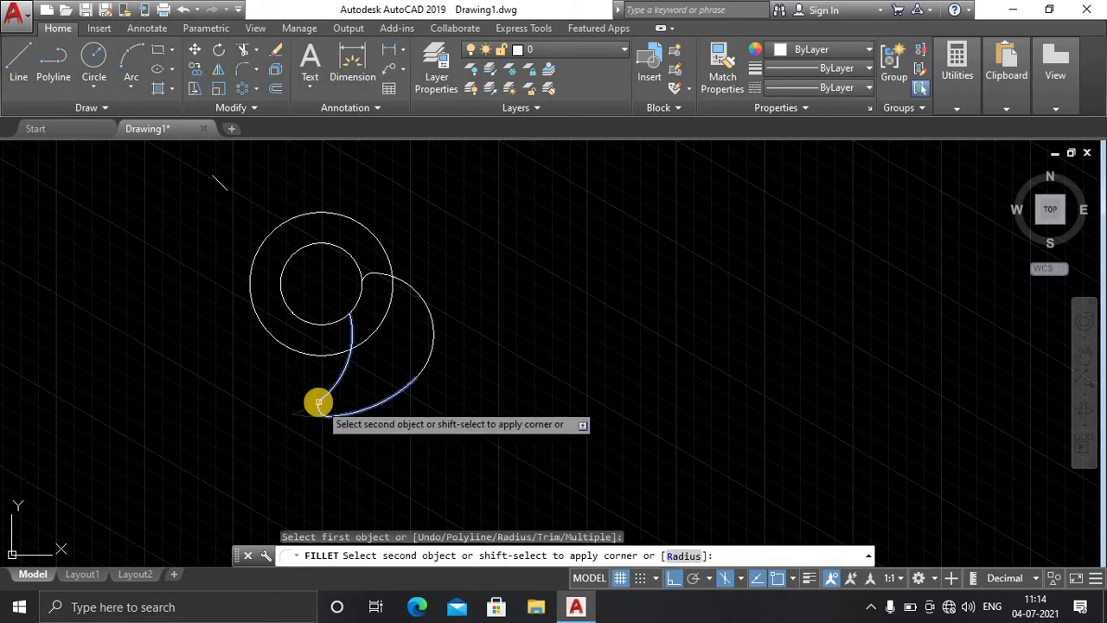
left_click(316, 400)
left_click(309, 428)
left_click(394, 383)
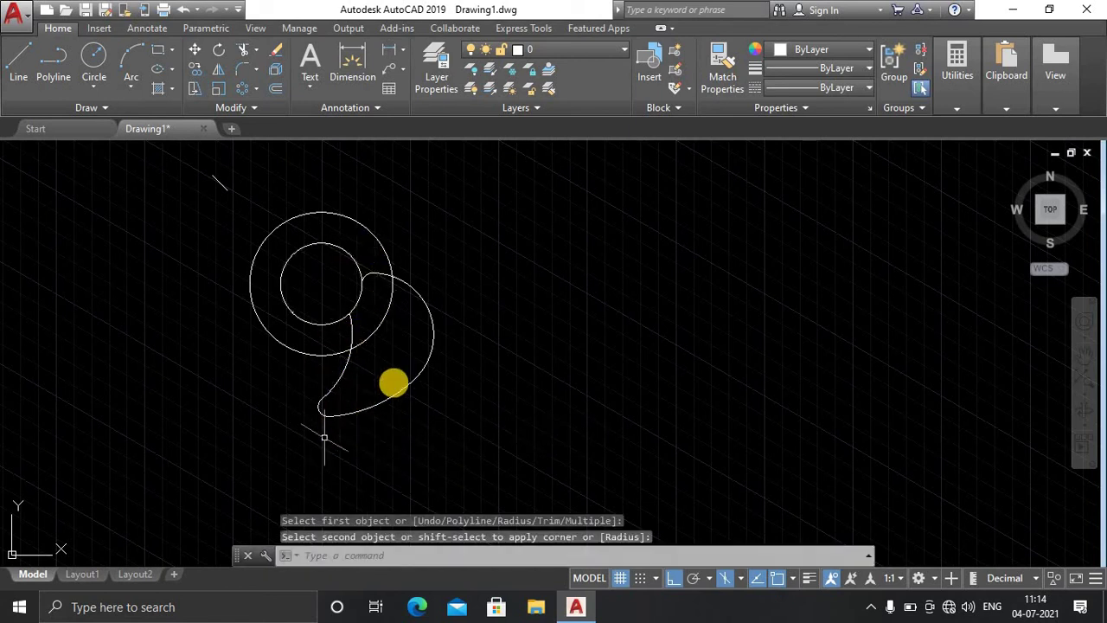
scroll(308, 392, "down", 5)
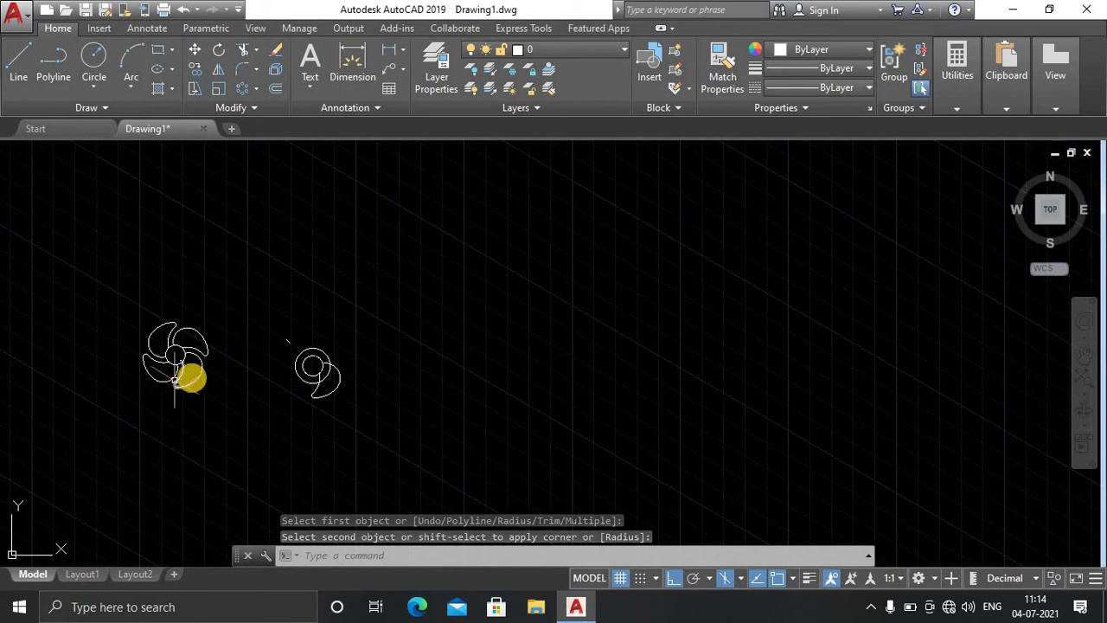
scroll(198, 378, "up", 4)
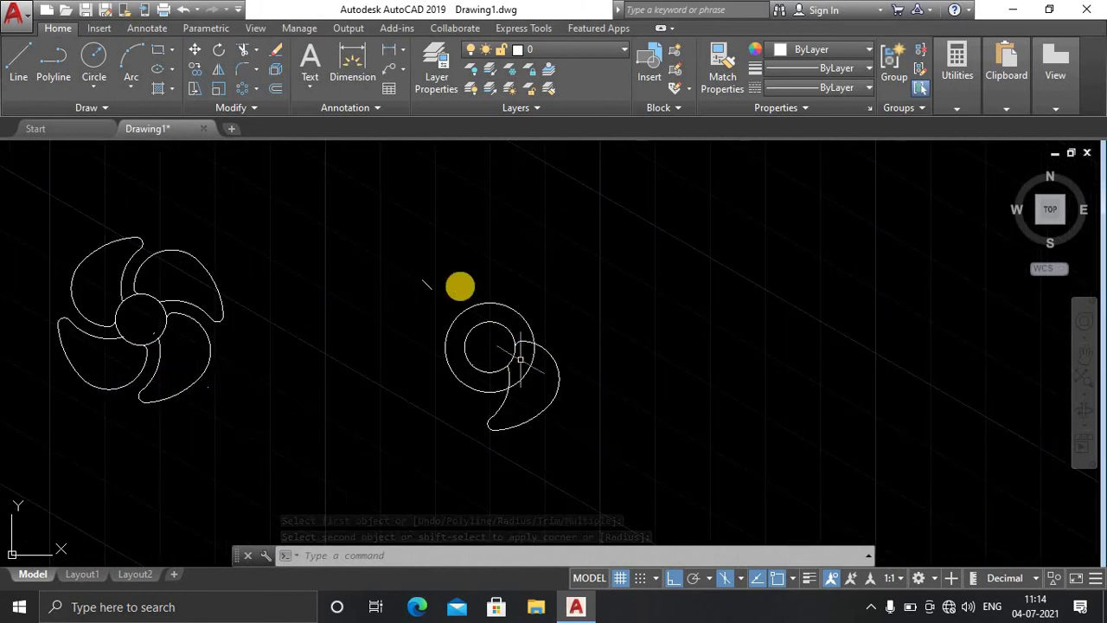
Start a polar array and select the blade's lower outer, inner and upper arcs.
left_click(248, 128)
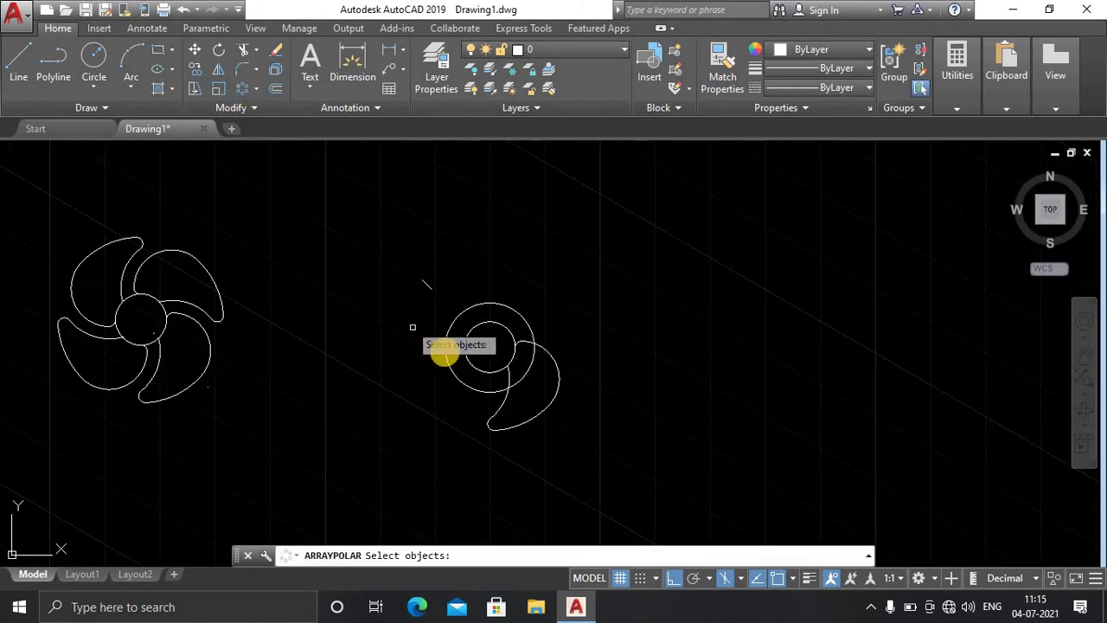
left_click(521, 409)
scroll(525, 414, "up", 5)
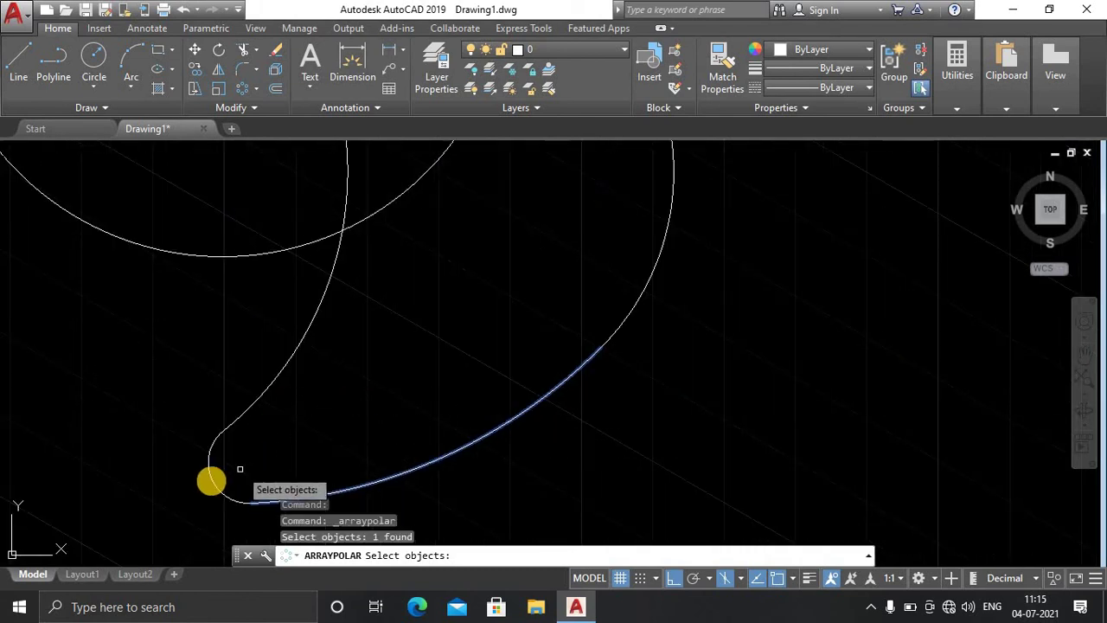
left_click(298, 339)
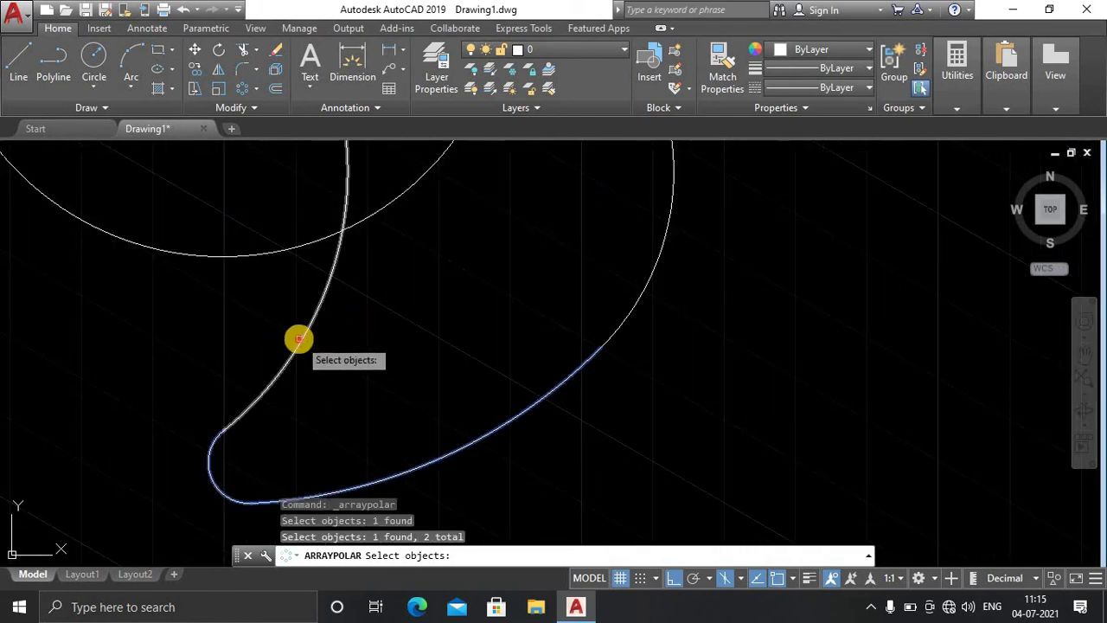
left_click(298, 339)
scroll(313, 330, "down", 5)
scroll(355, 304, "up", 3)
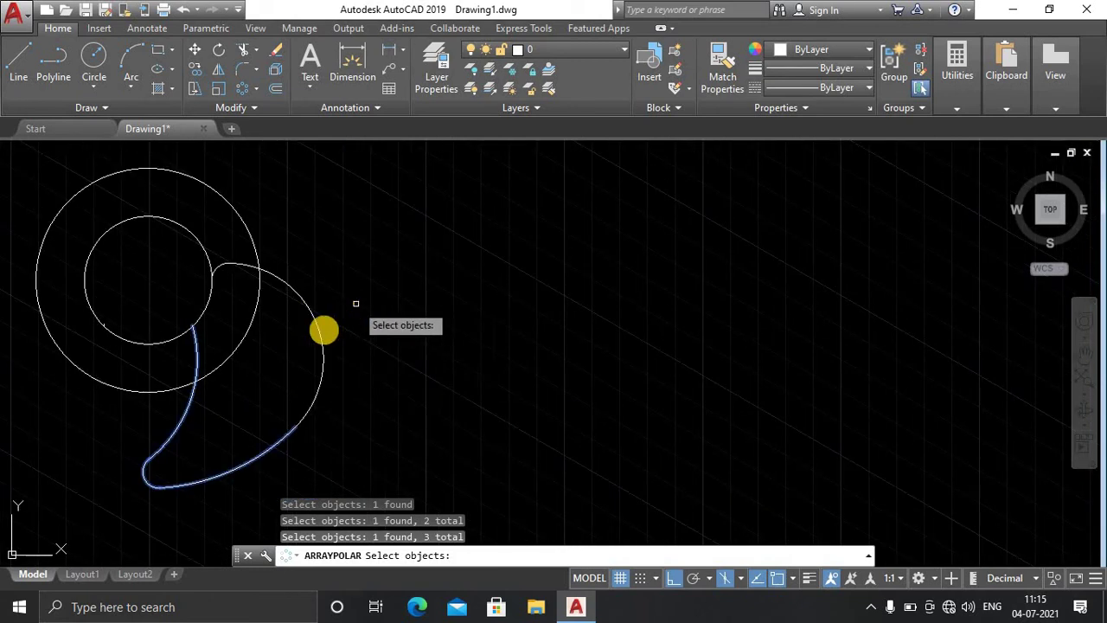
left_click(313, 316)
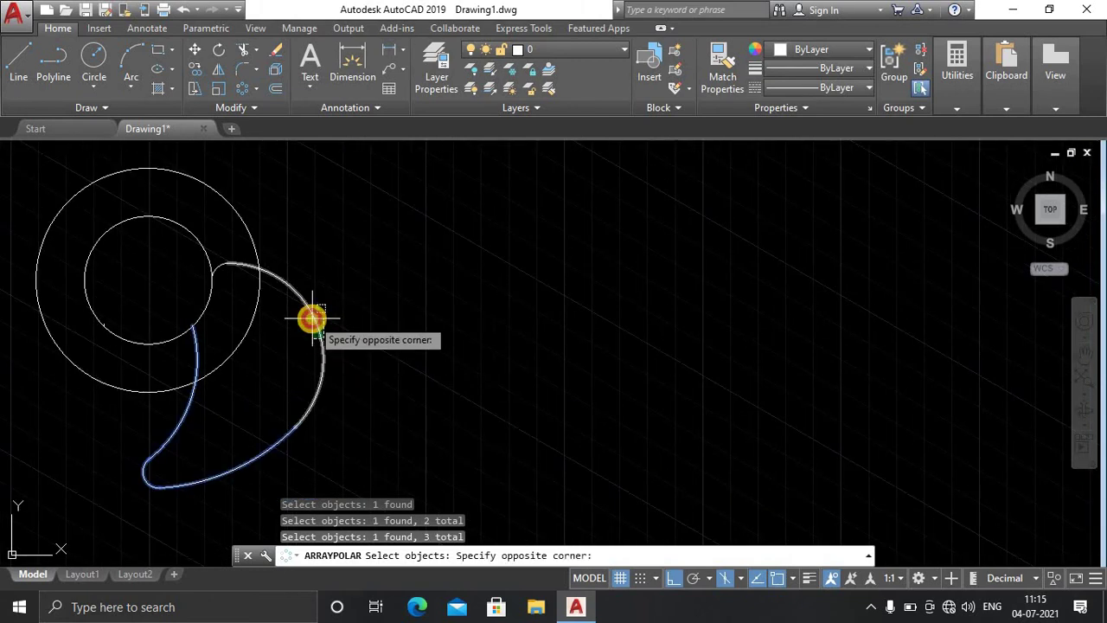
left_click(310, 312)
Add the last blade arc, center the array on the hub, and accept four items over 360°.
scroll(245, 265, "up", 3)
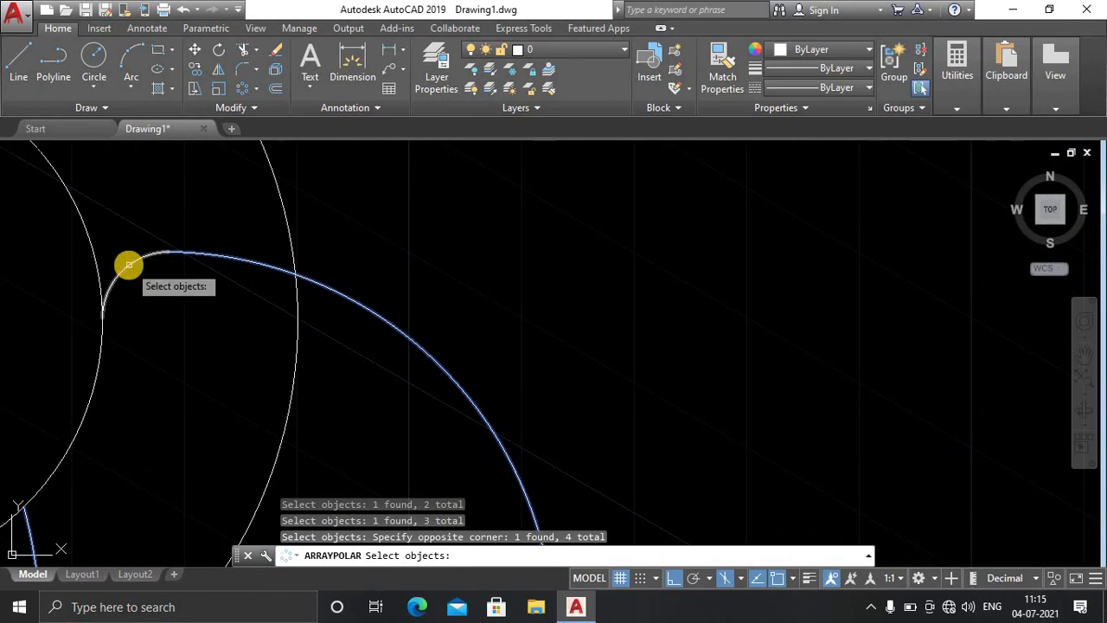
left_click(128, 264)
scroll(128, 264, "down", 4)
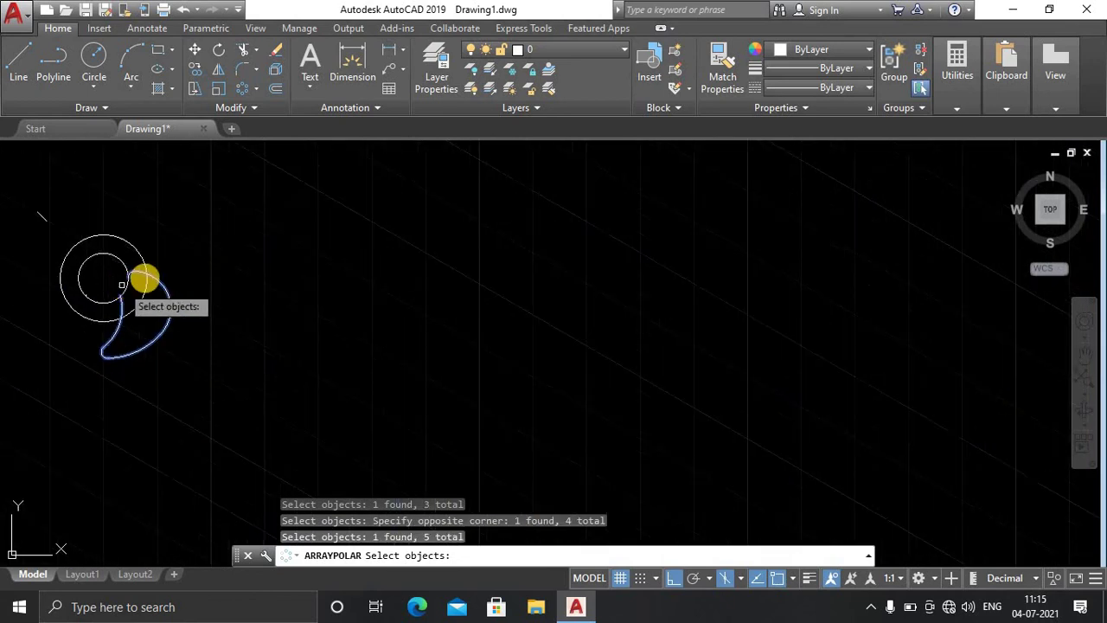
scroll(122, 285, "up", 2)
middle_click_drag(122, 285, 331, 326)
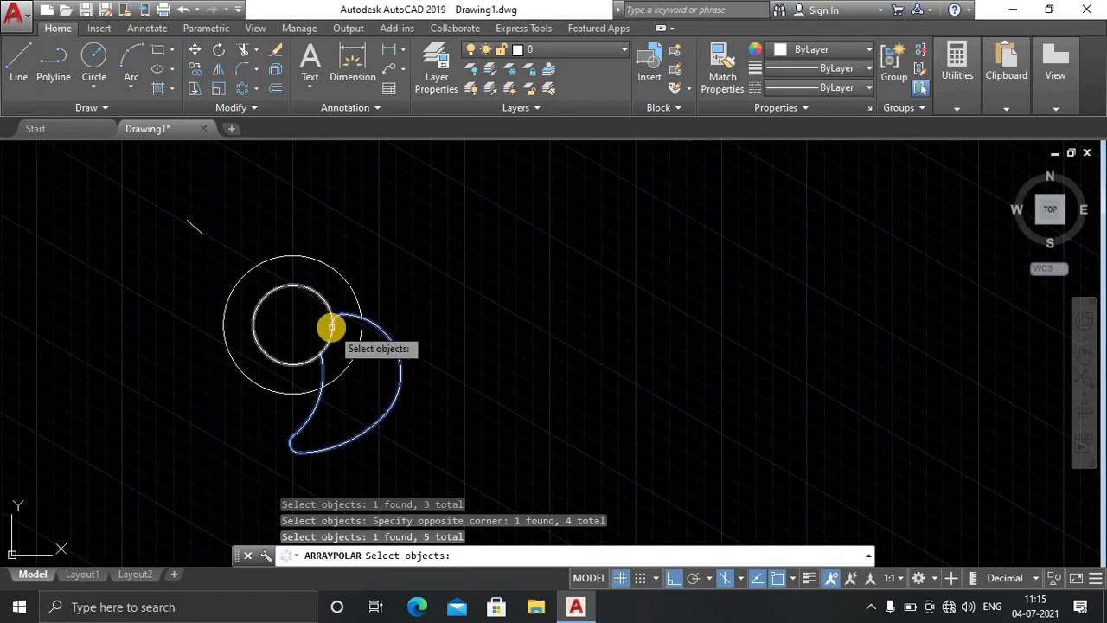
key("Return")
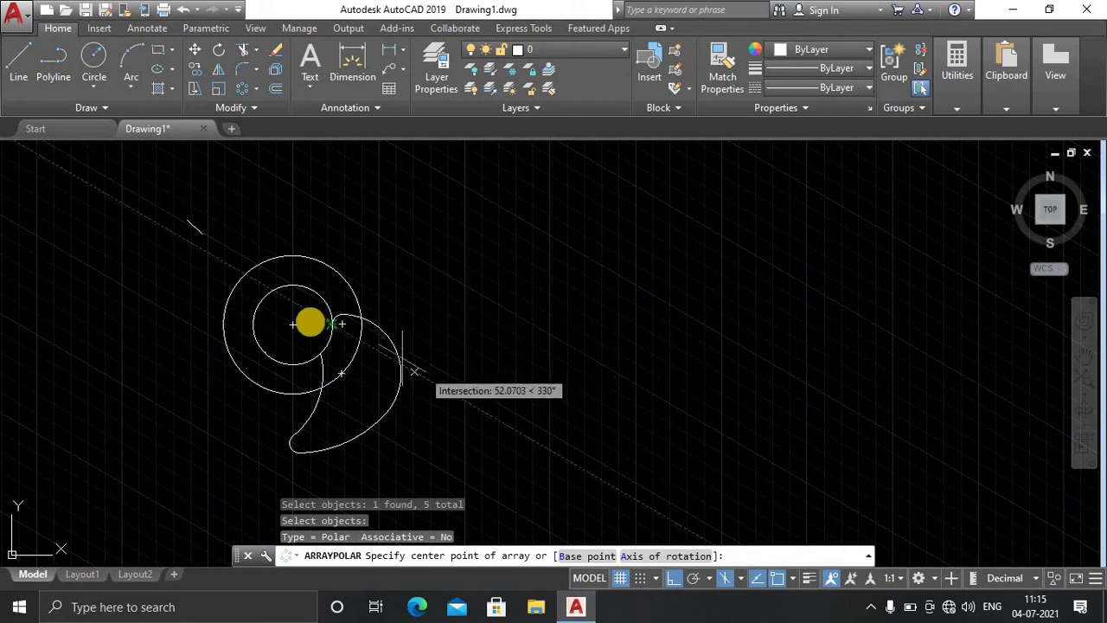
left_click(294, 324)
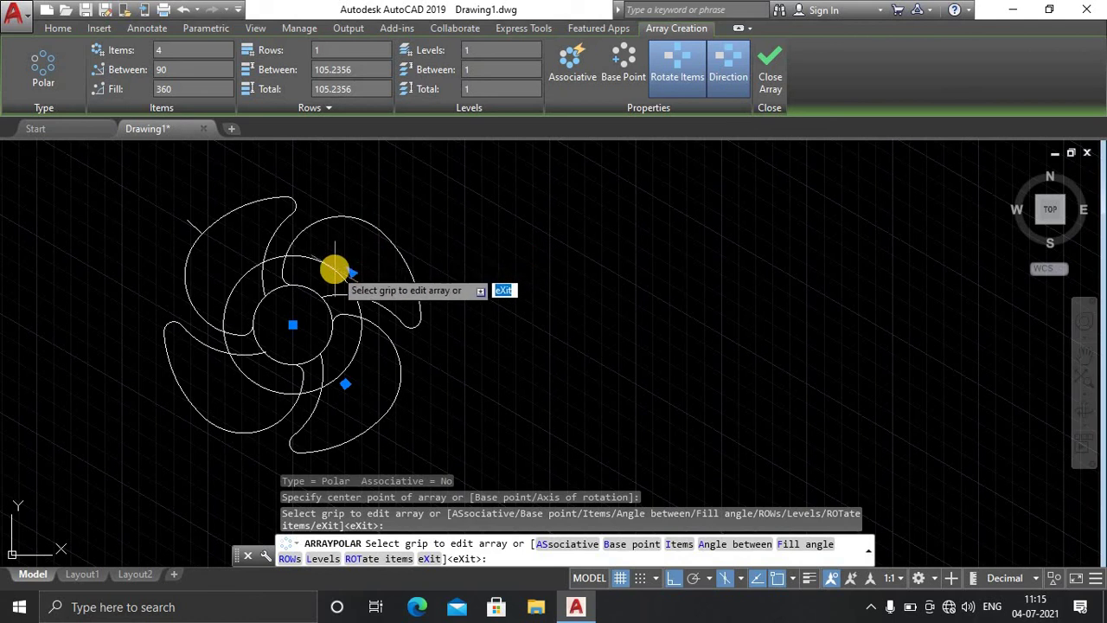
key("Return")
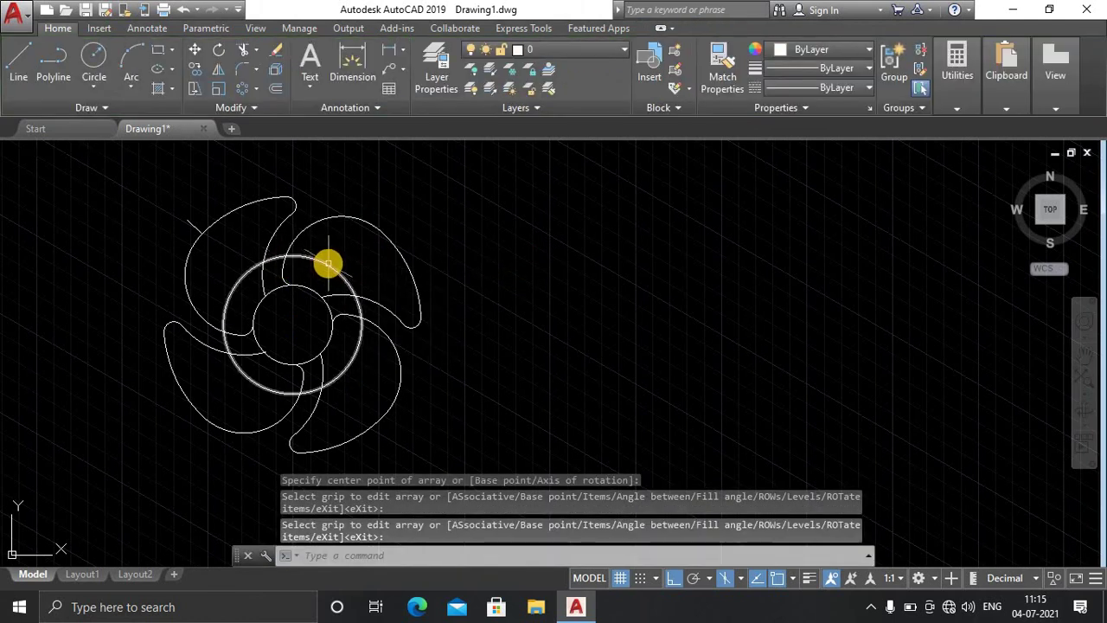
Erase the radius-35 outer circle so only the small hub and four blades remain.
left_click(321, 264)
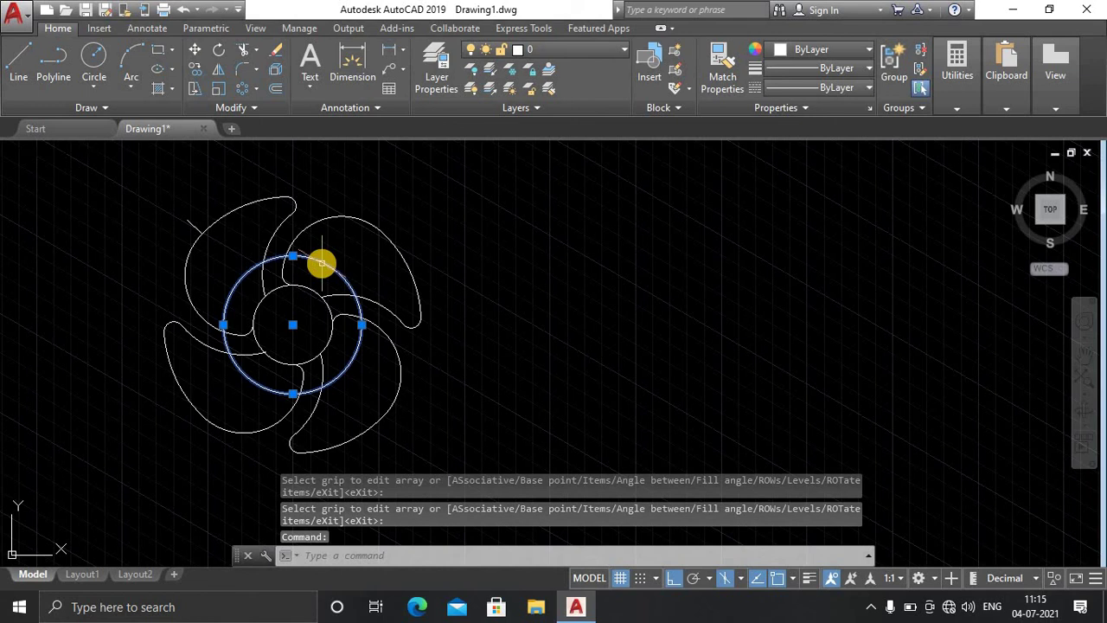
key("Delete")
scroll(264, 317, "down", 3)
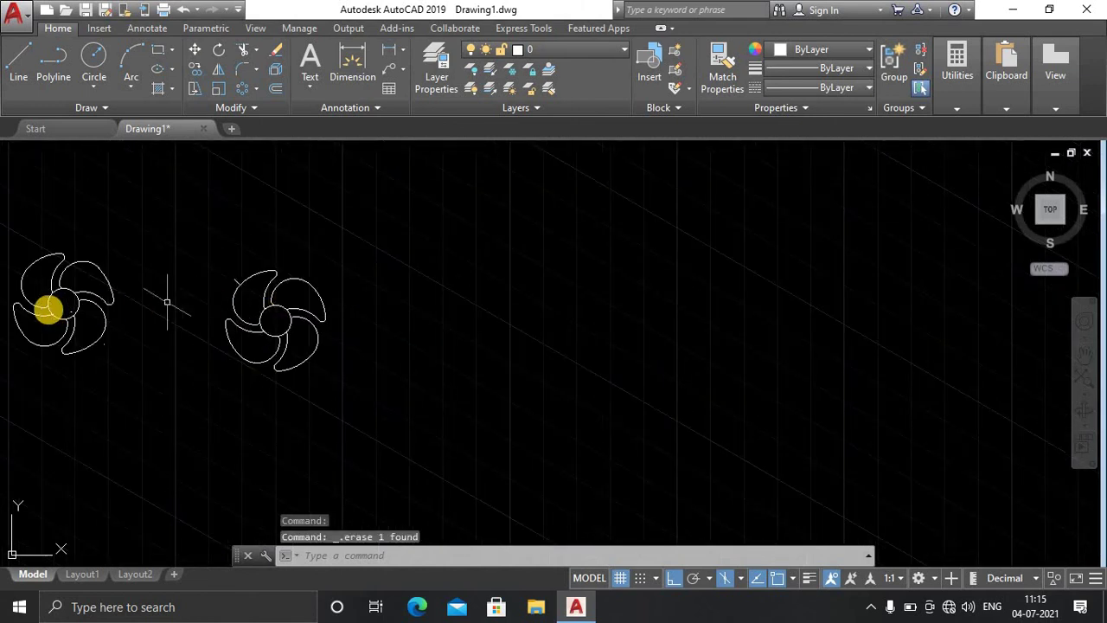
scroll(173, 303, "up", 2)
scroll(208, 290, "up", 2)
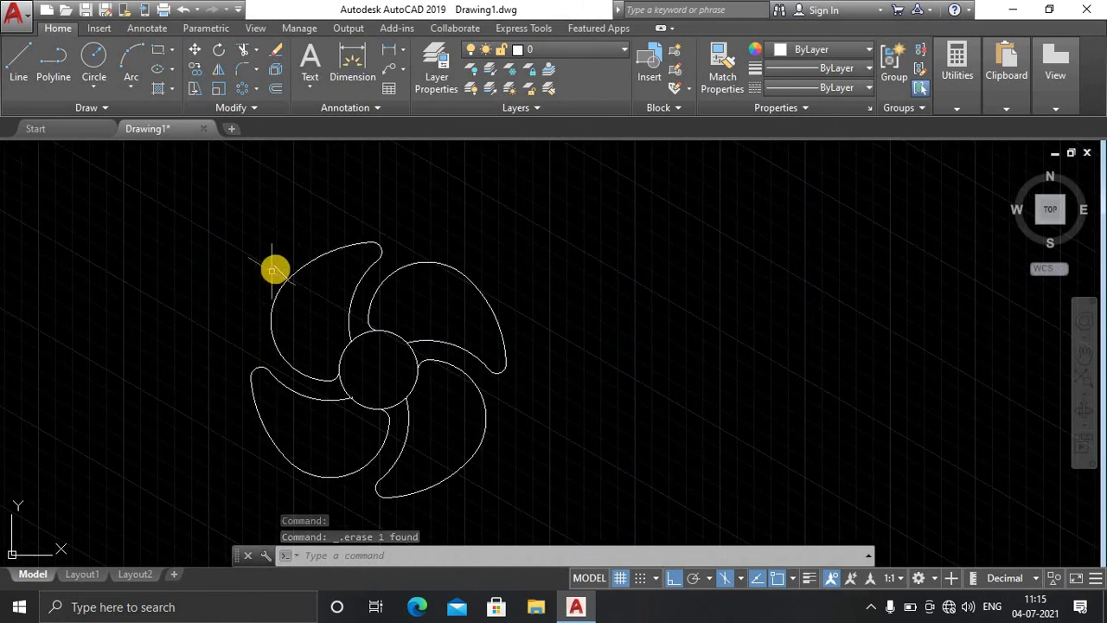
left_click(277, 269)
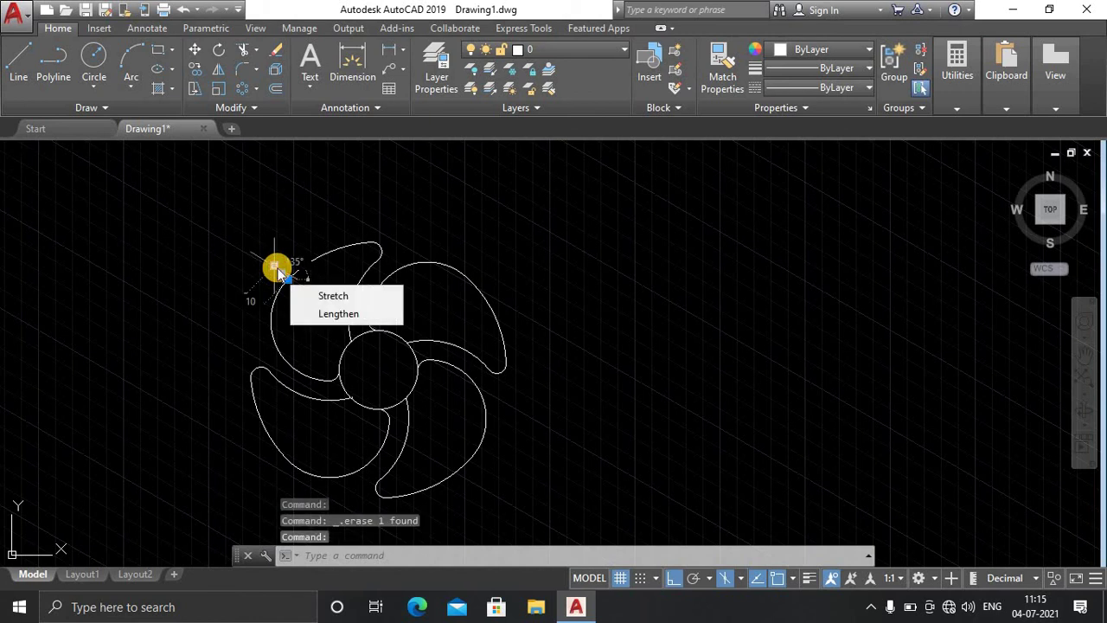
key("Escape")
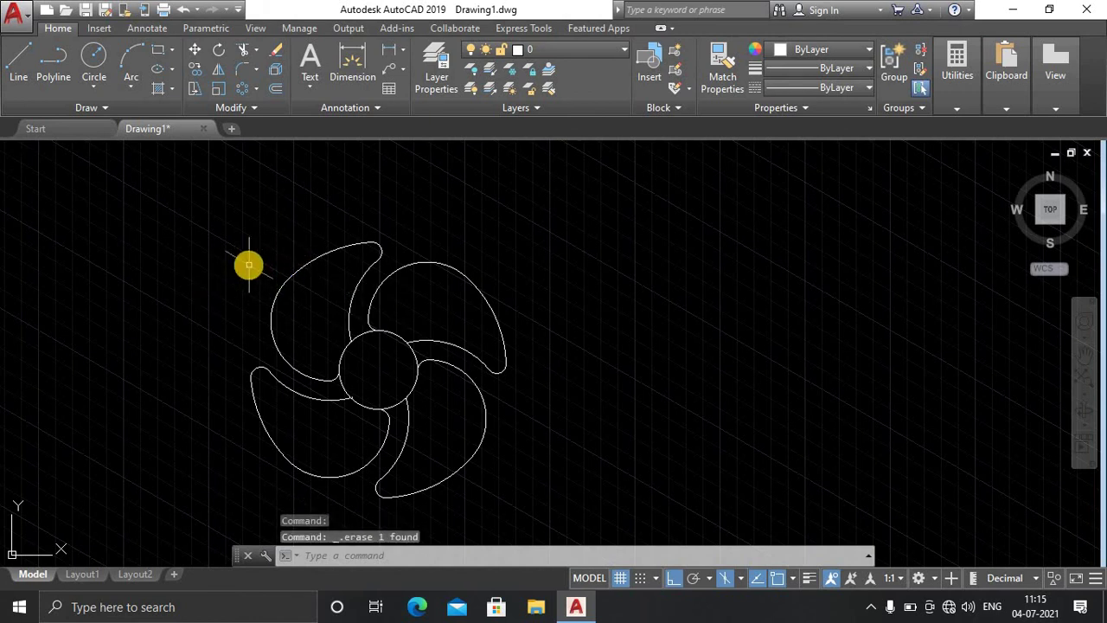